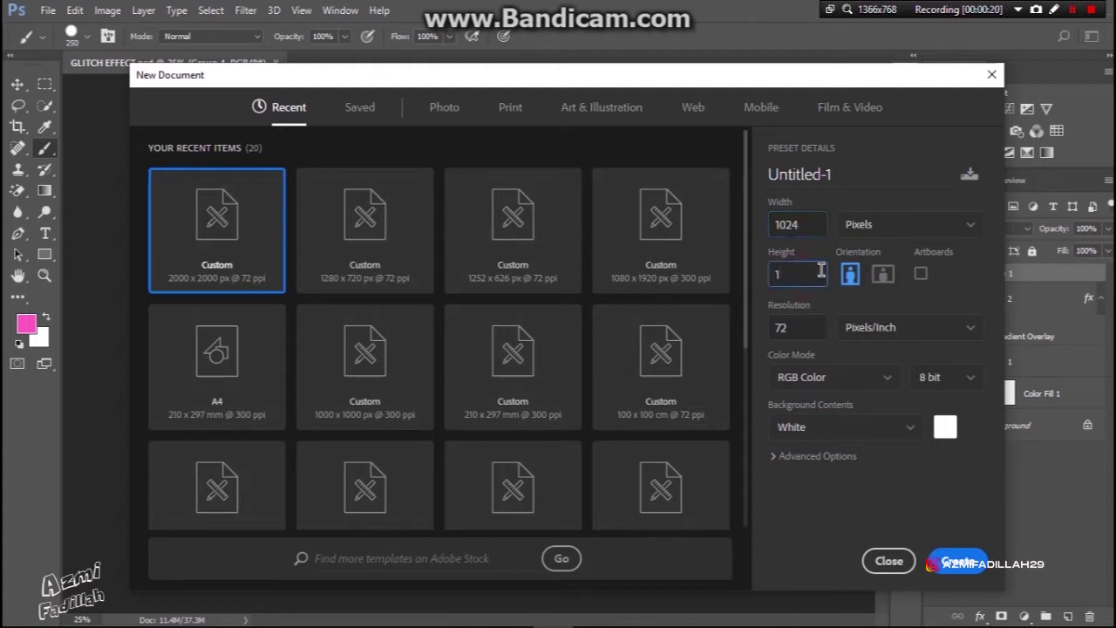
Create the white document 1024 pixels wide and add a near-black (060104) solid color fill layer.
left_click(959, 562)
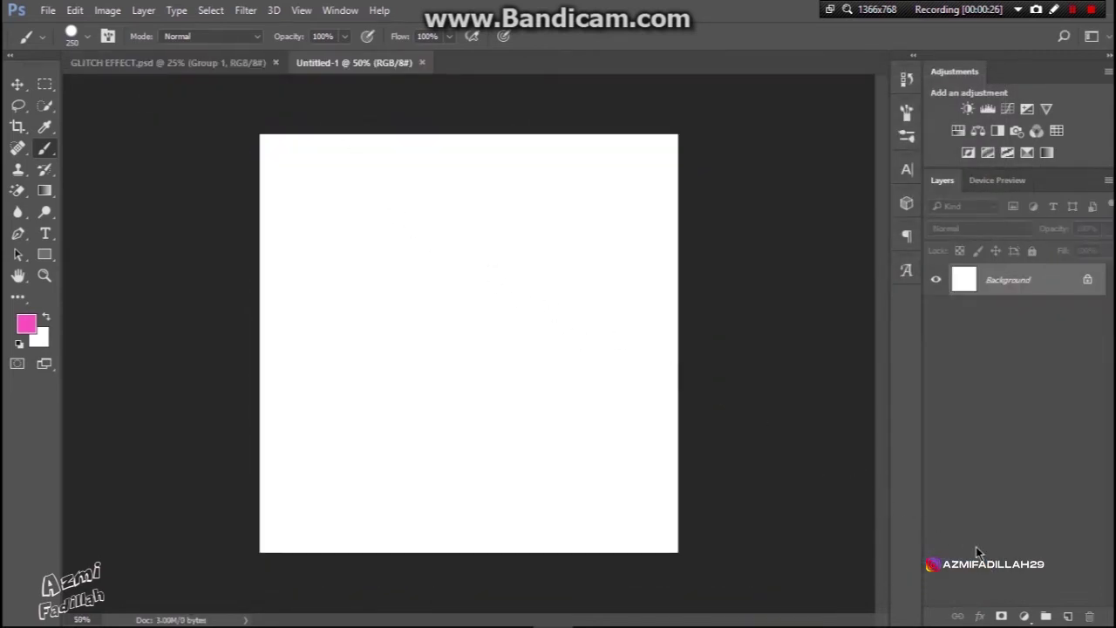
left_click(1024, 617)
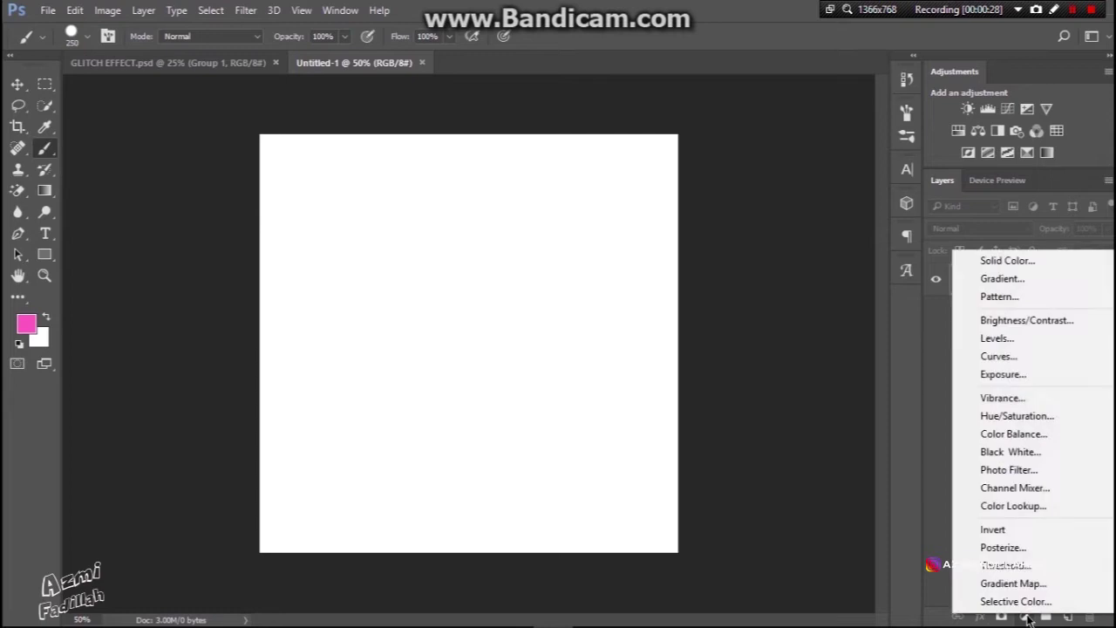
left_click(1004, 268)
left_click(740, 367)
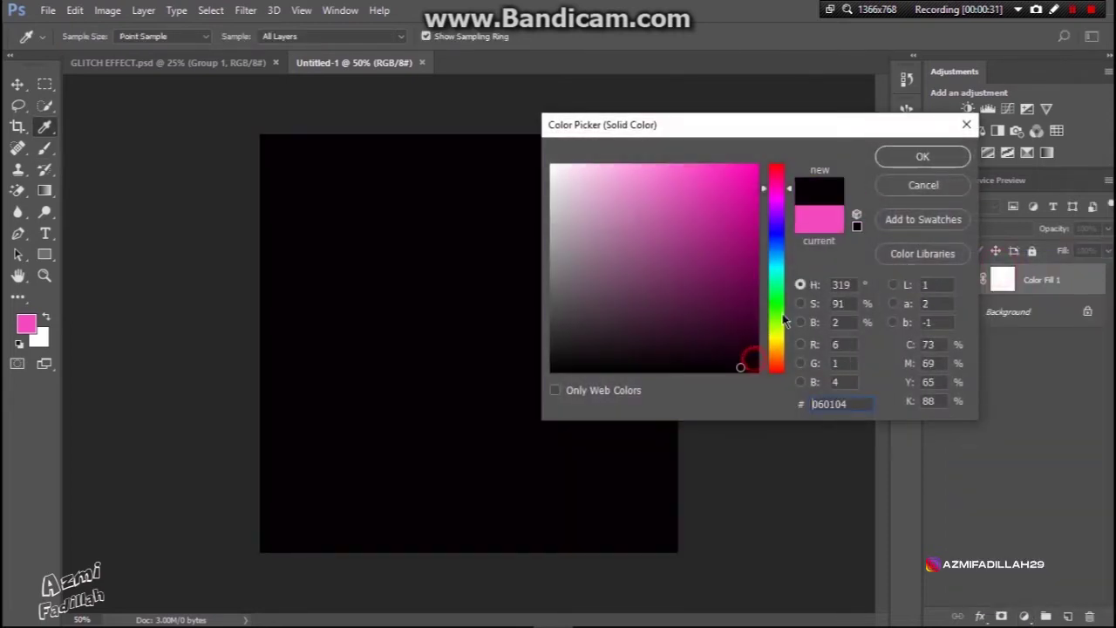
left_click(940, 164)
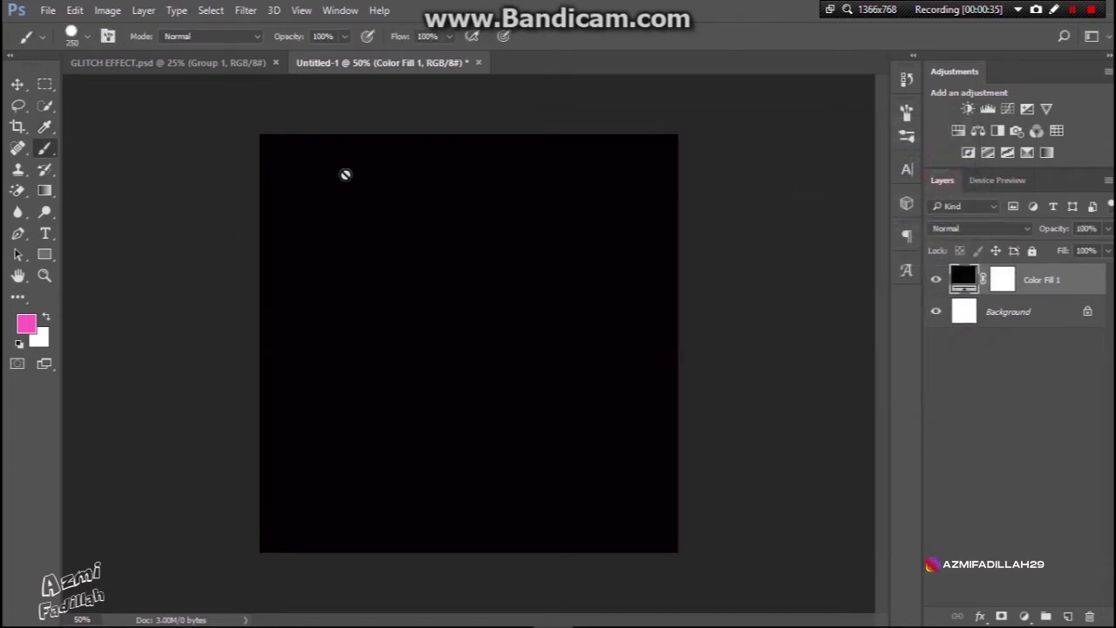
Add the text GLITCH EFFECT on two lines in pink 250 pt Futura-Bold over the black fill.
left_click(45, 234)
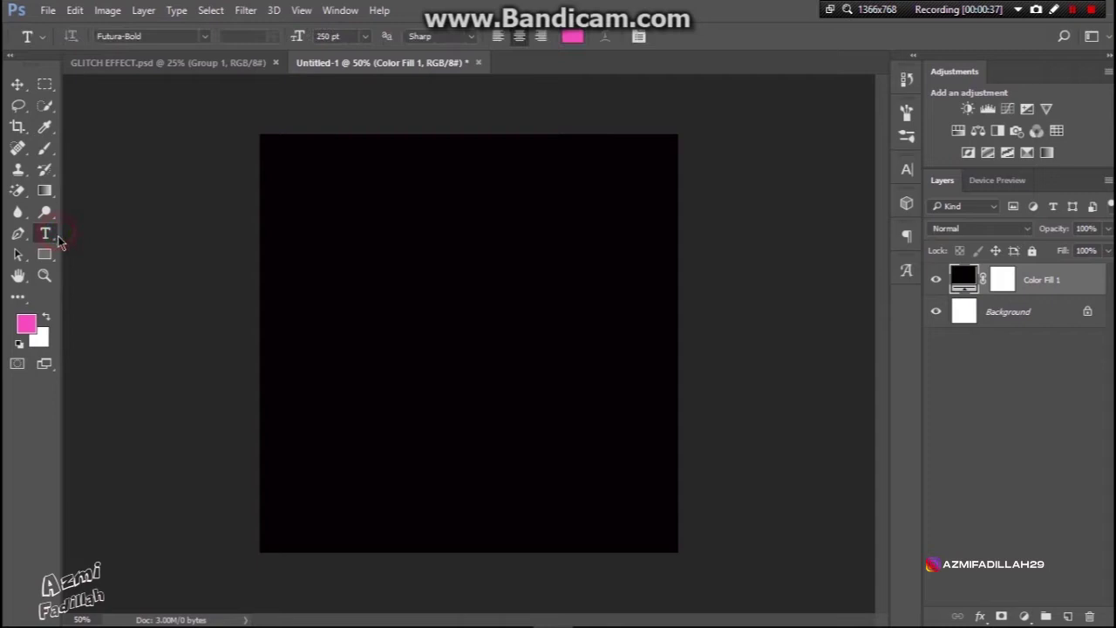
left_click(206, 38)
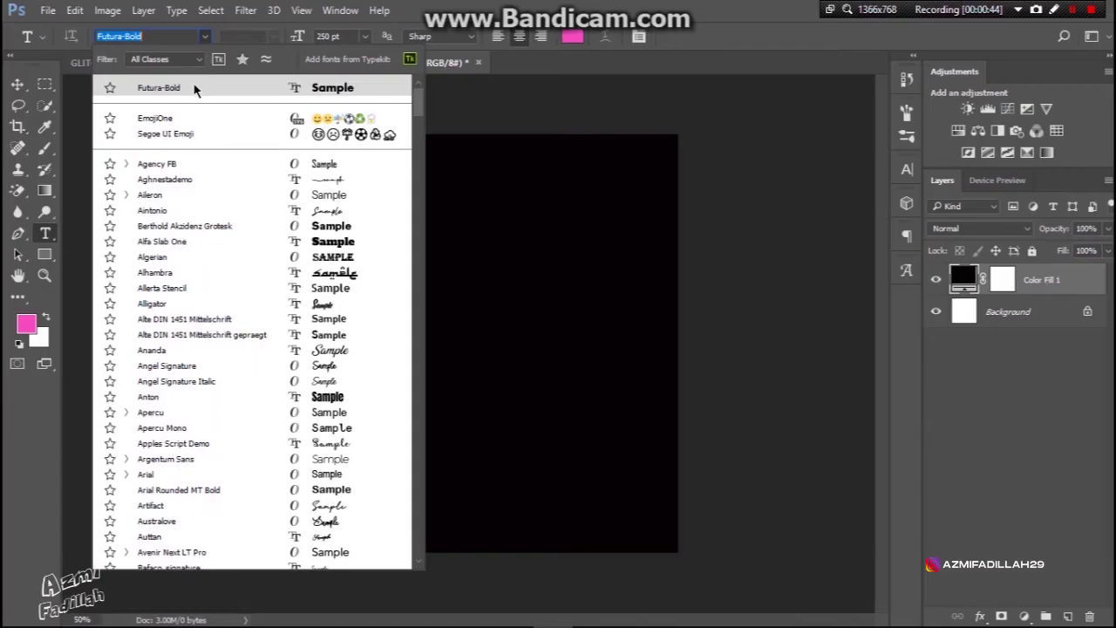
left_click(342, 226)
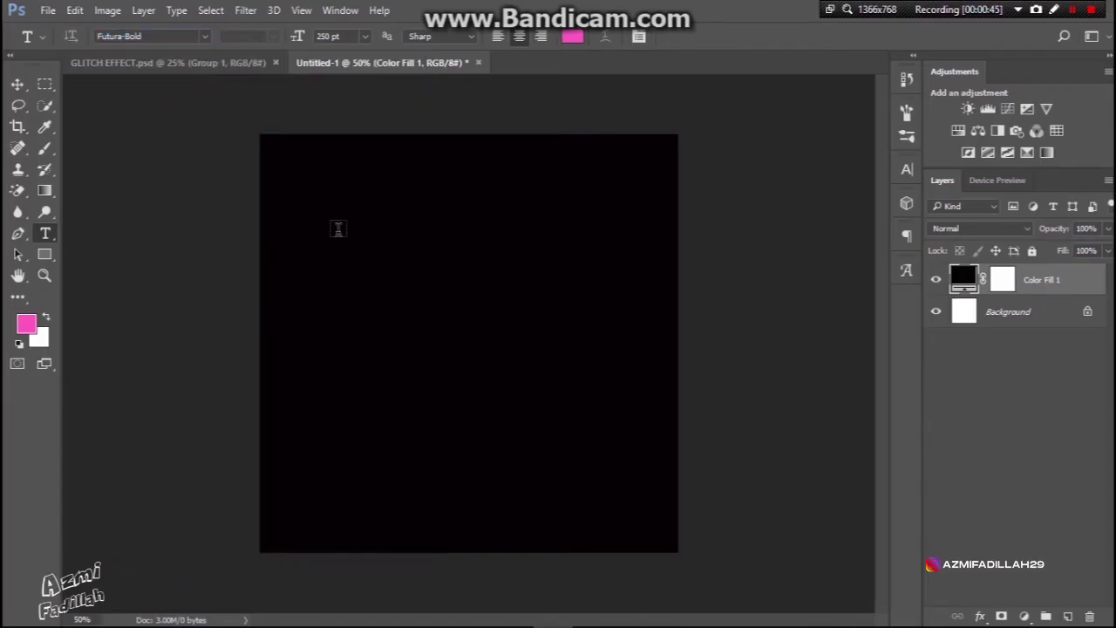
left_click(405, 303)
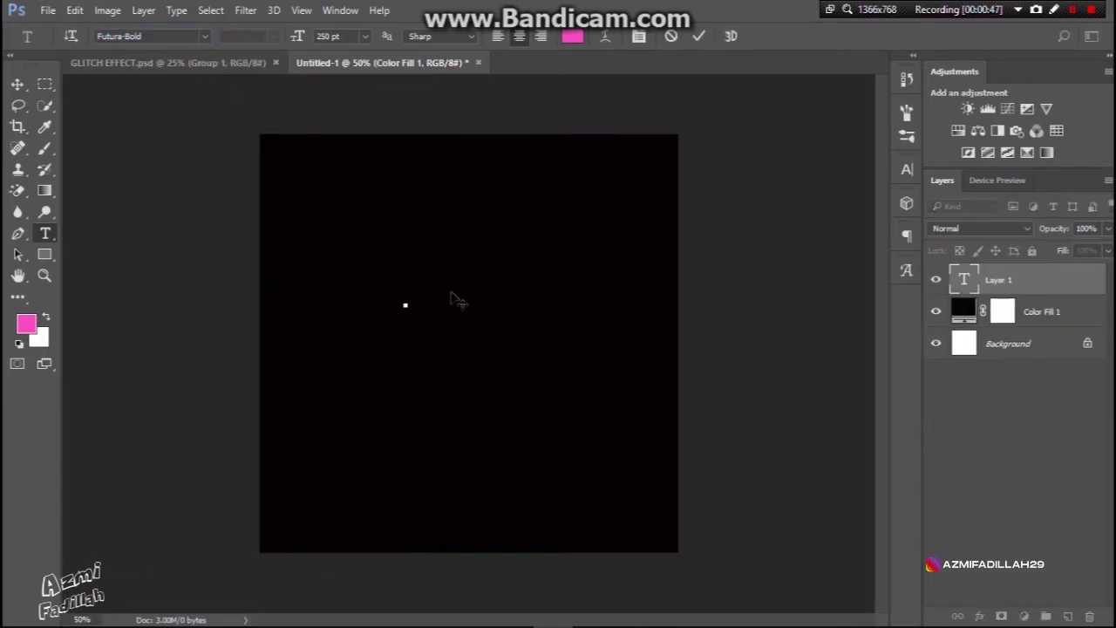
type("G")
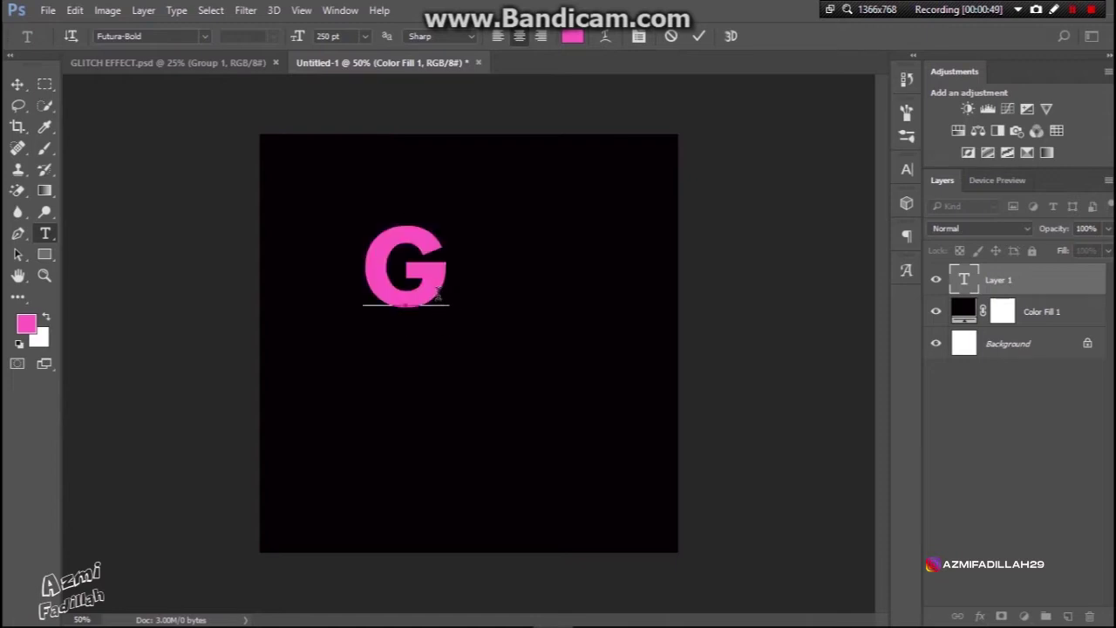
type("LI")
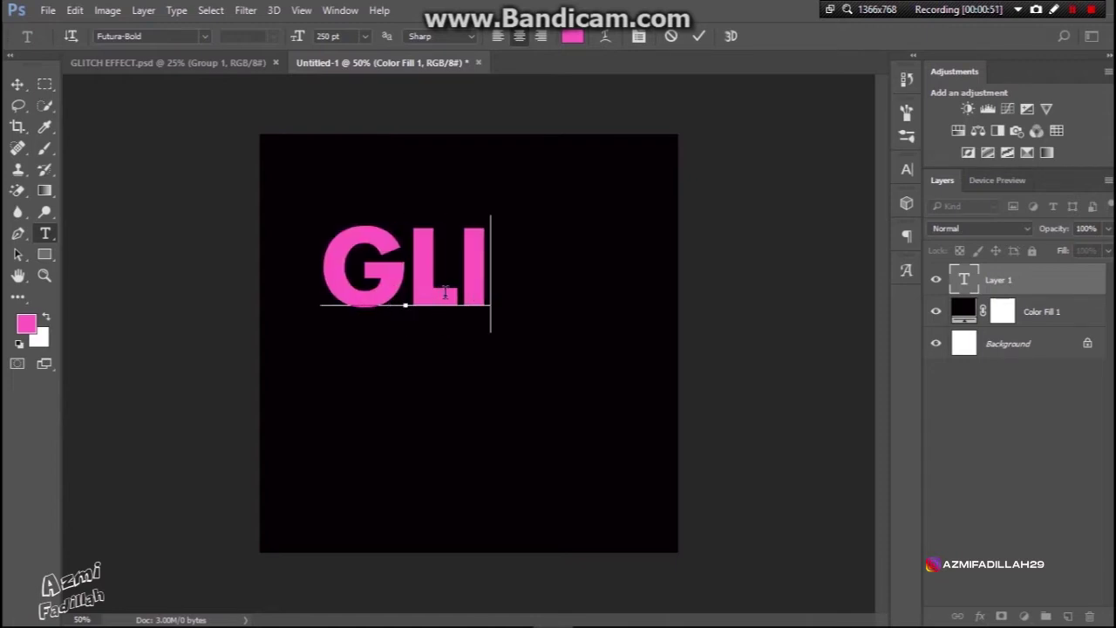
type("TCH")
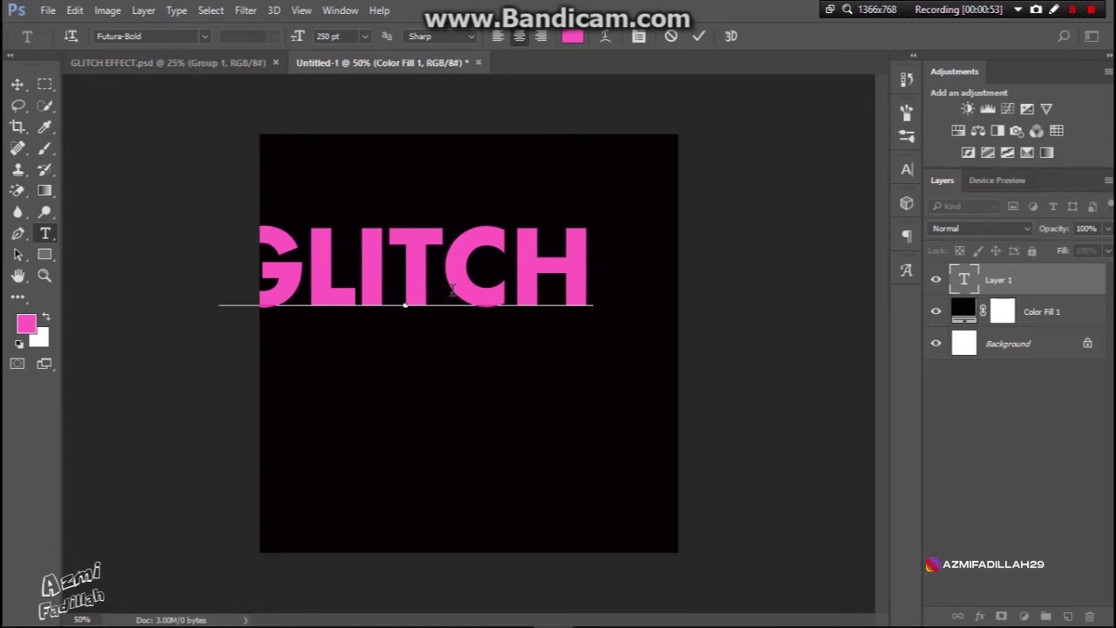
key("Return")
type("EFFE")
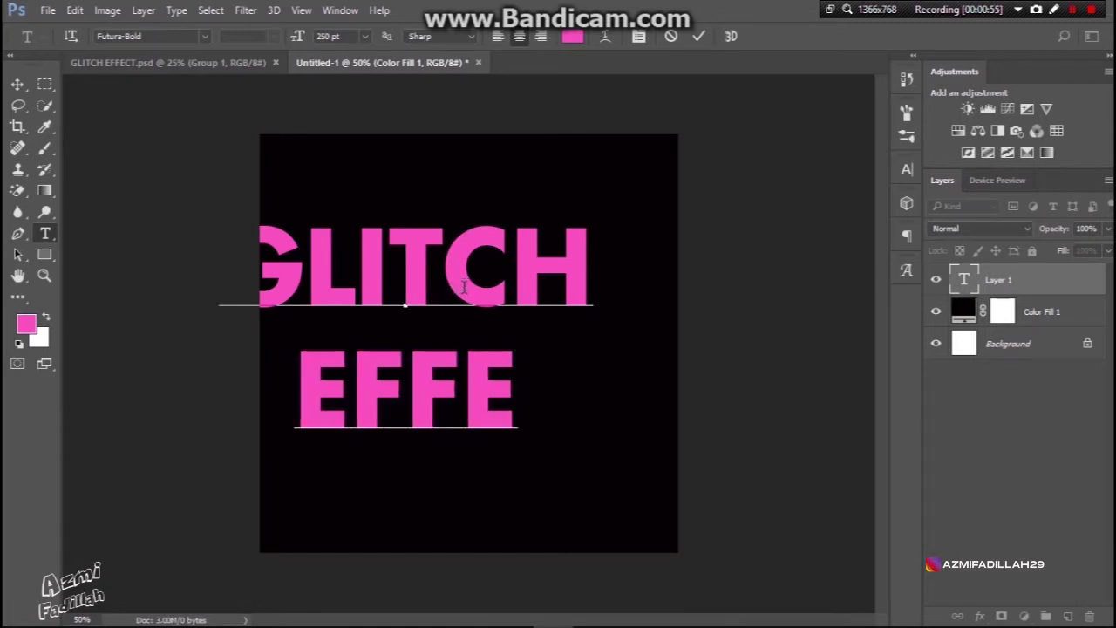
type("CT")
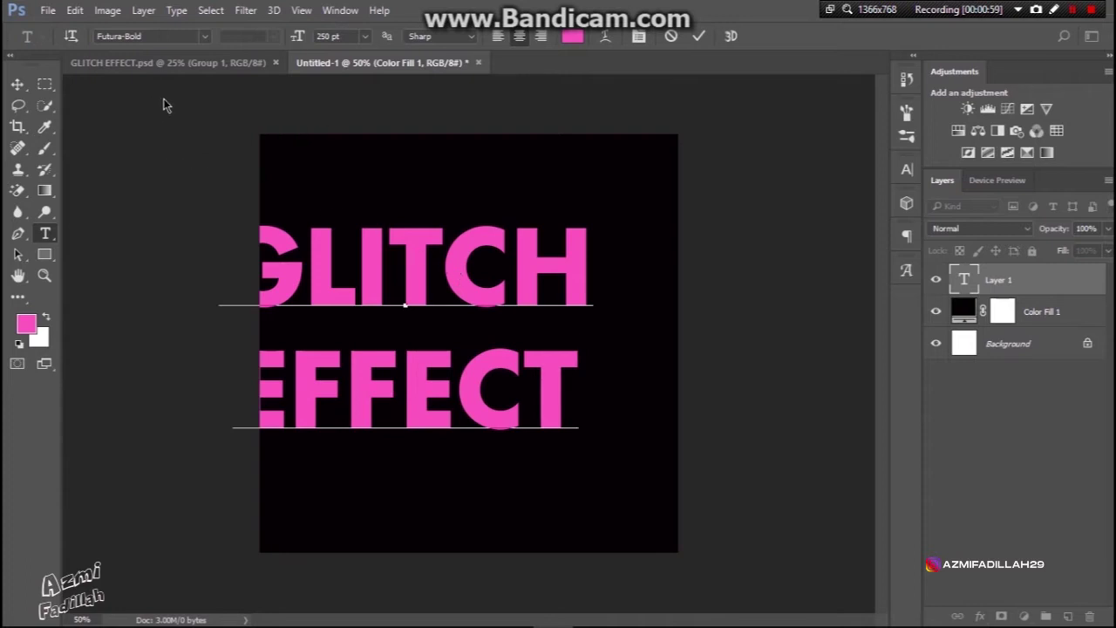
Set the font size of the entire GLITCH EFFECT text to 200 pt.
key("ctrl+a")
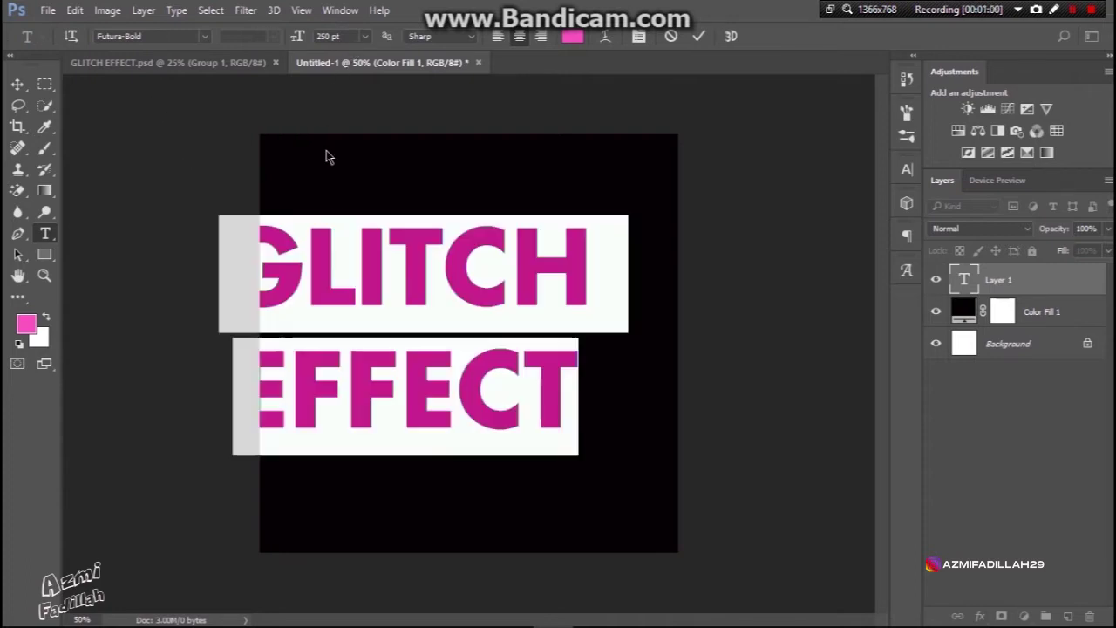
left_click(327, 37)
type("2")
key("Return")
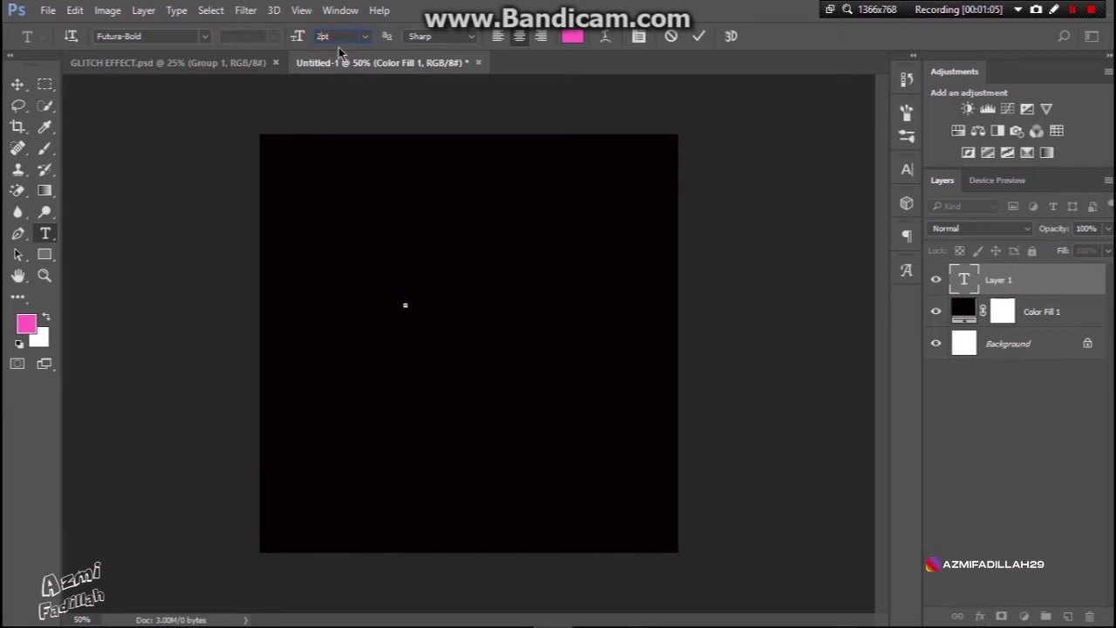
type("200")
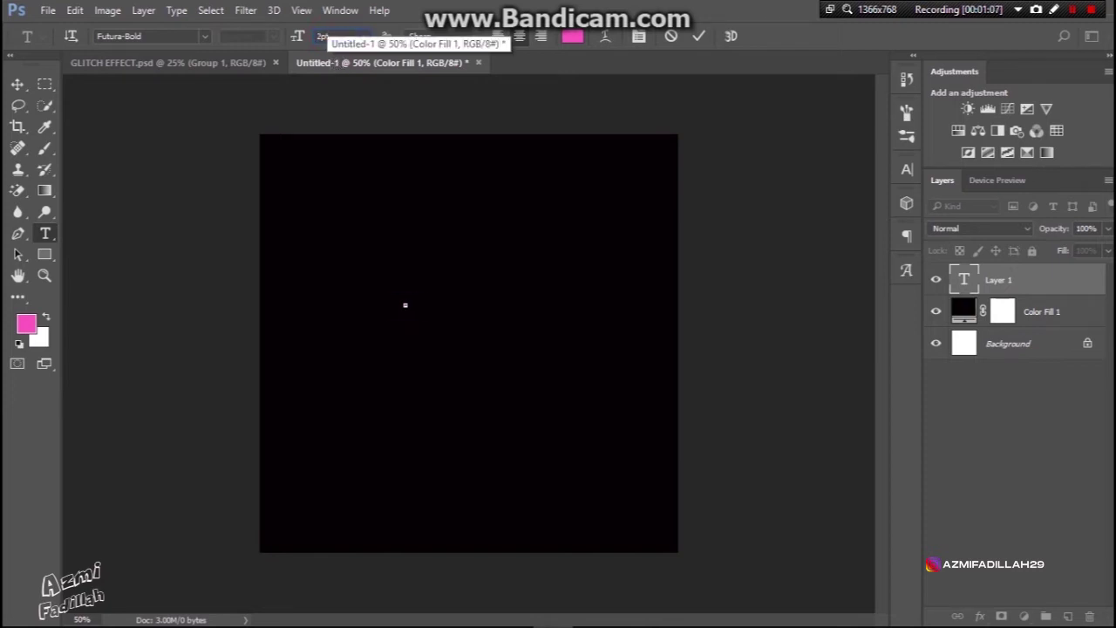
key("Return")
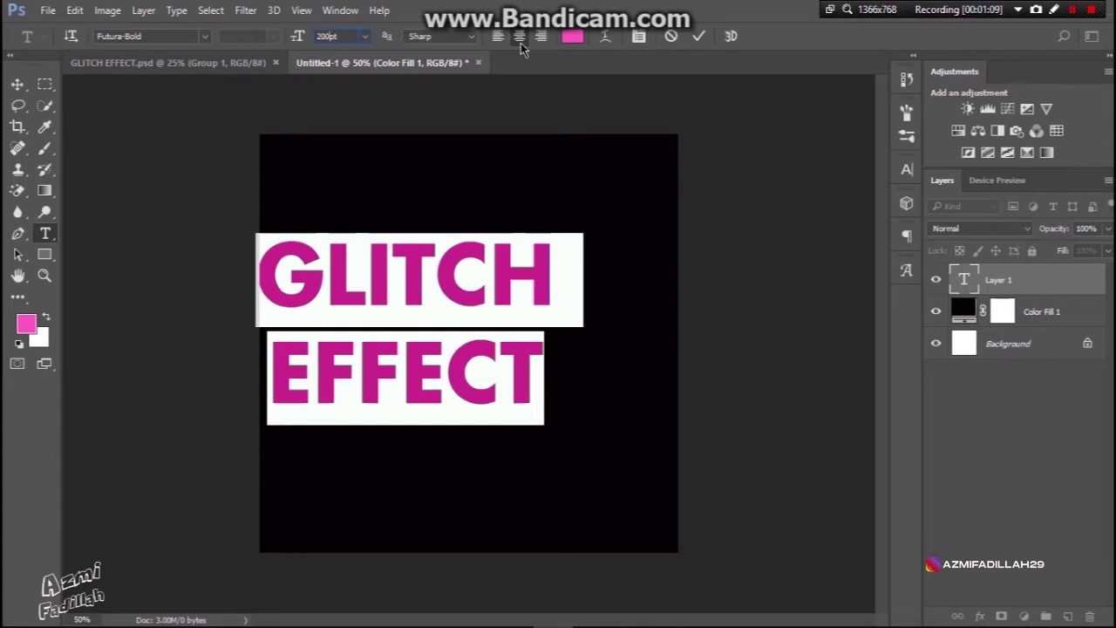
Recolor the GLITCH EFFECT text to off-white (faf5f8) and move it to the center of the canvas.
left_click(572, 38)
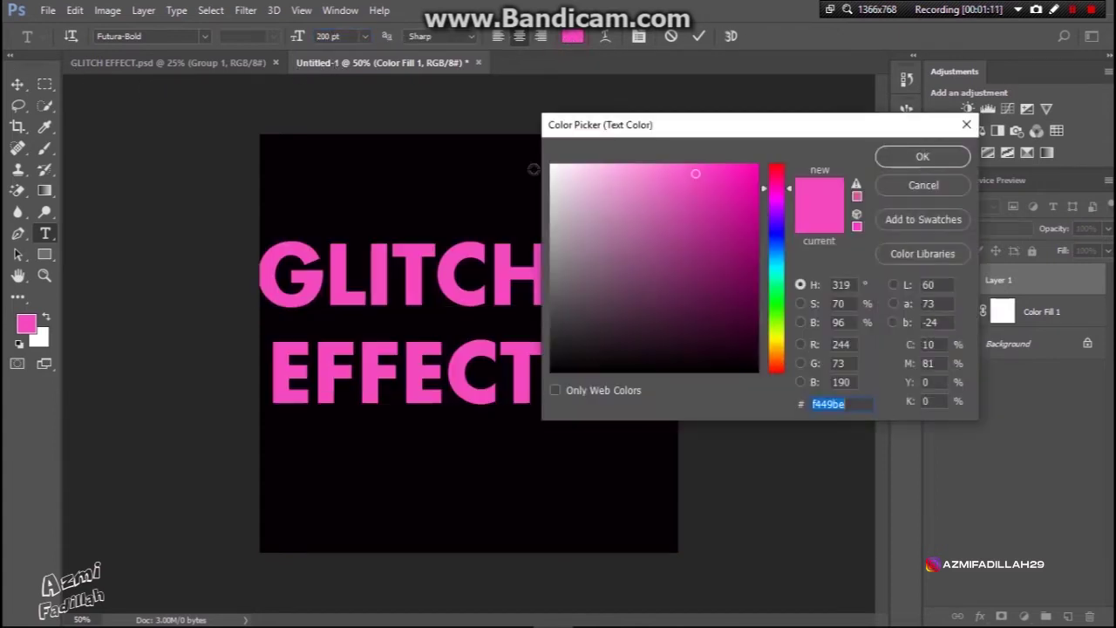
left_click(554, 168)
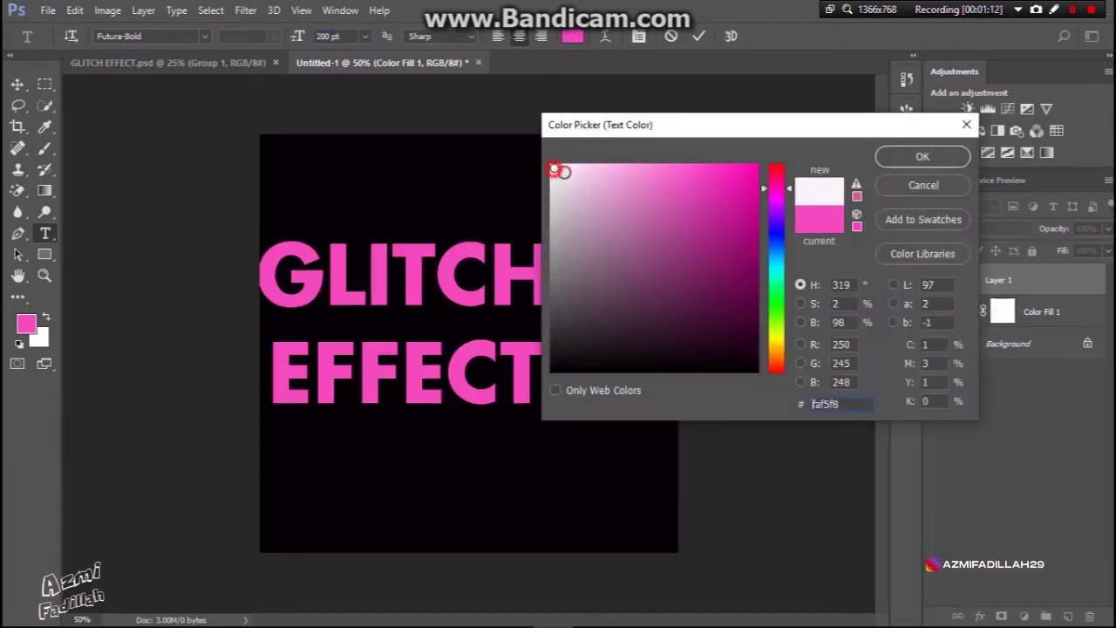
left_click(931, 165)
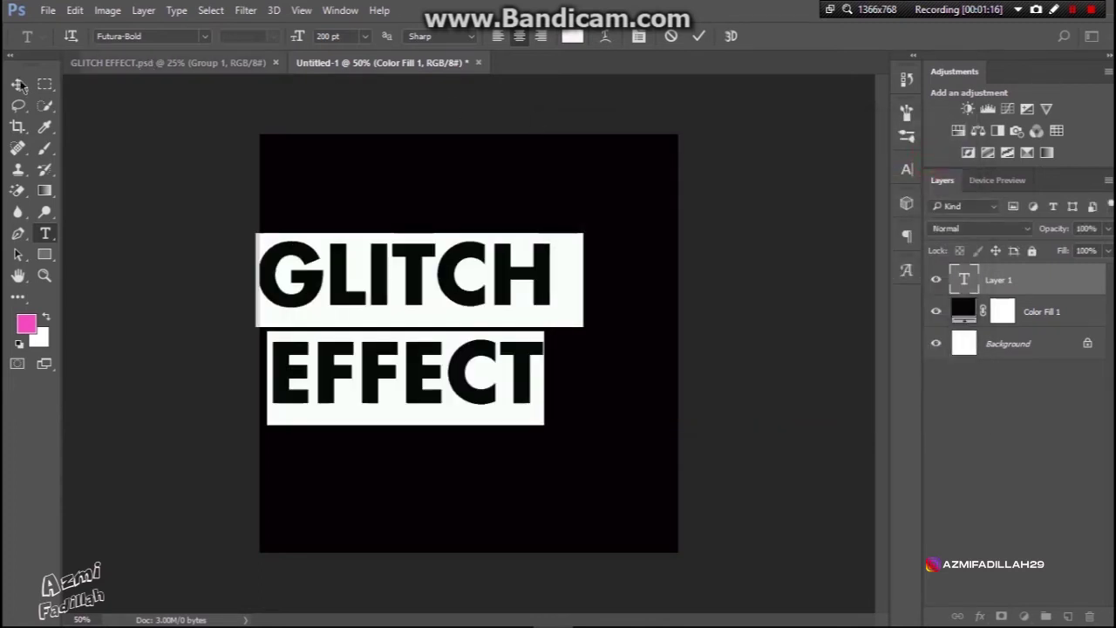
left_click(17, 85)
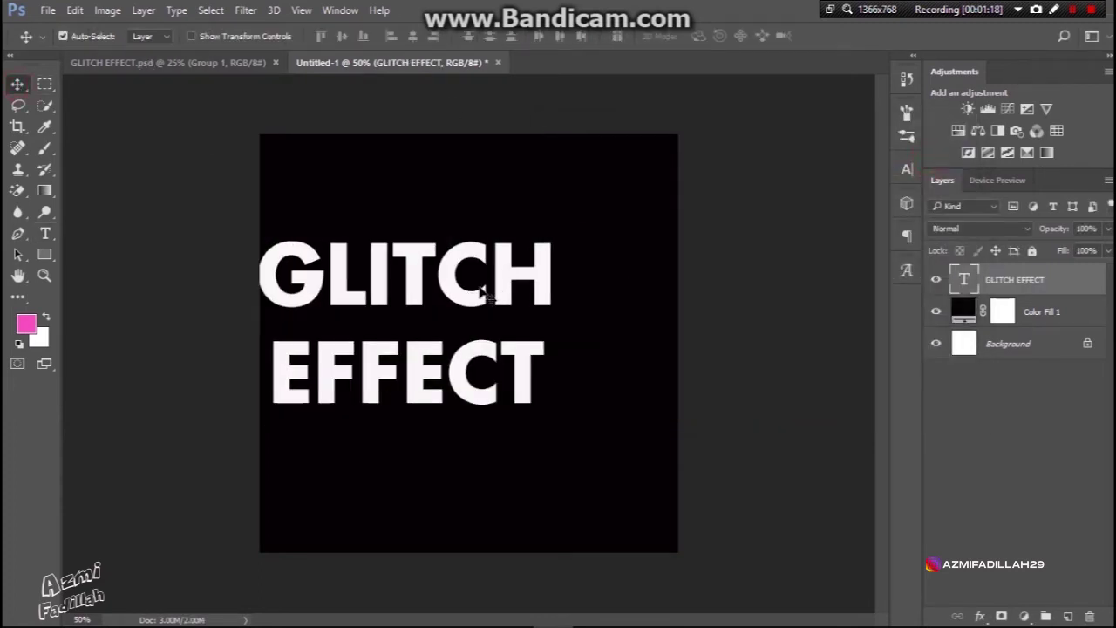
left_click_drag(475, 297, 539, 323)
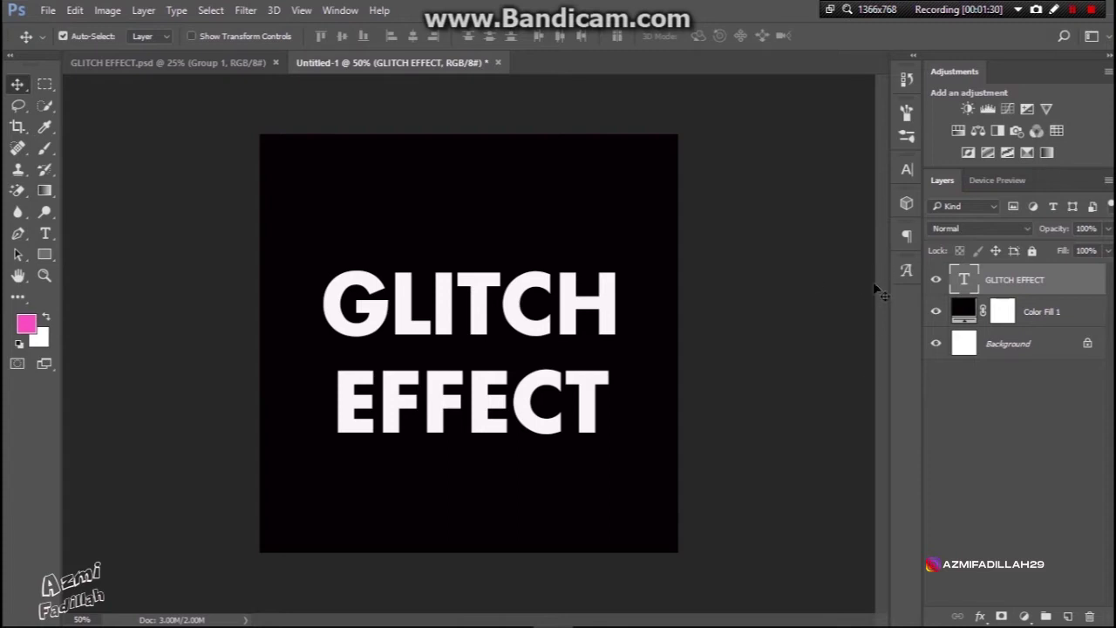
Rasterize the GLITCH EFFECT type layer and open it in the Liquify filter.
right_click(956, 403)
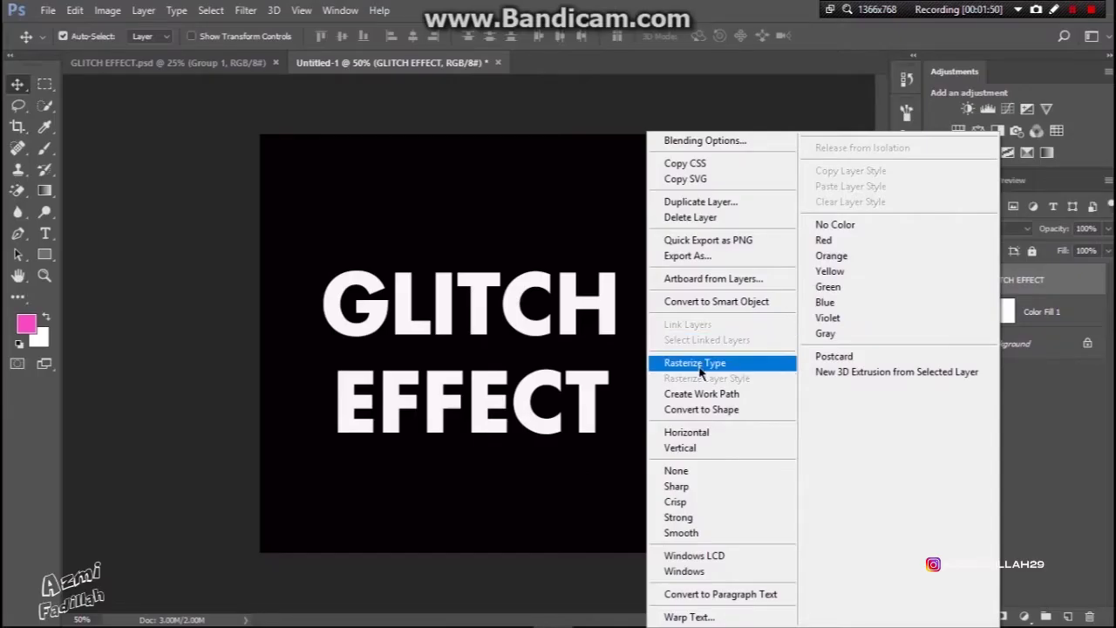
left_click(700, 364)
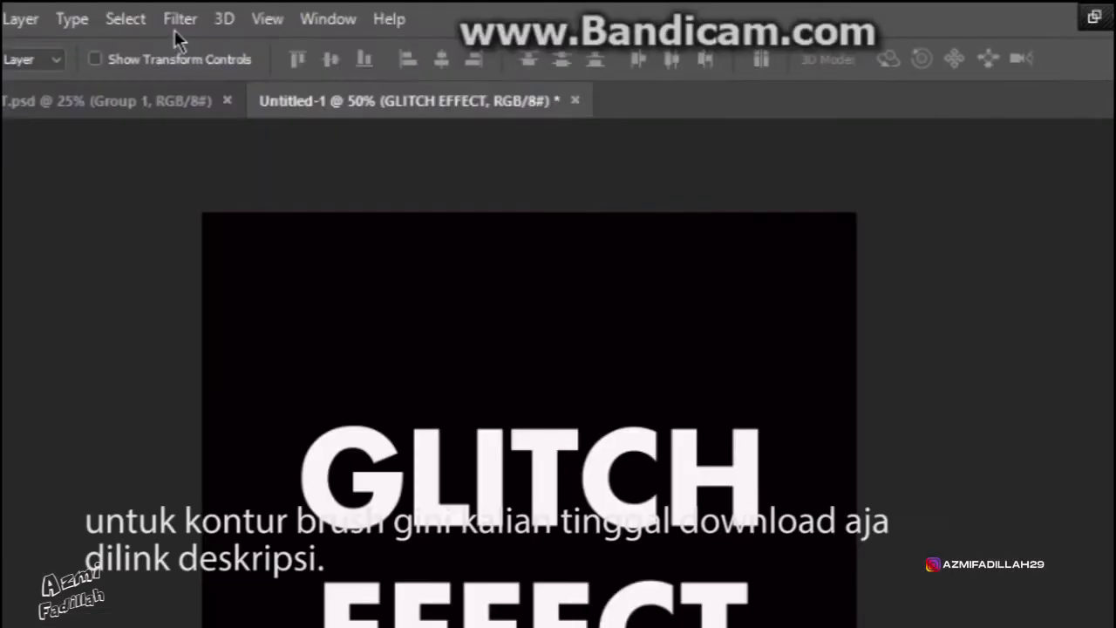
left_click(244, 11)
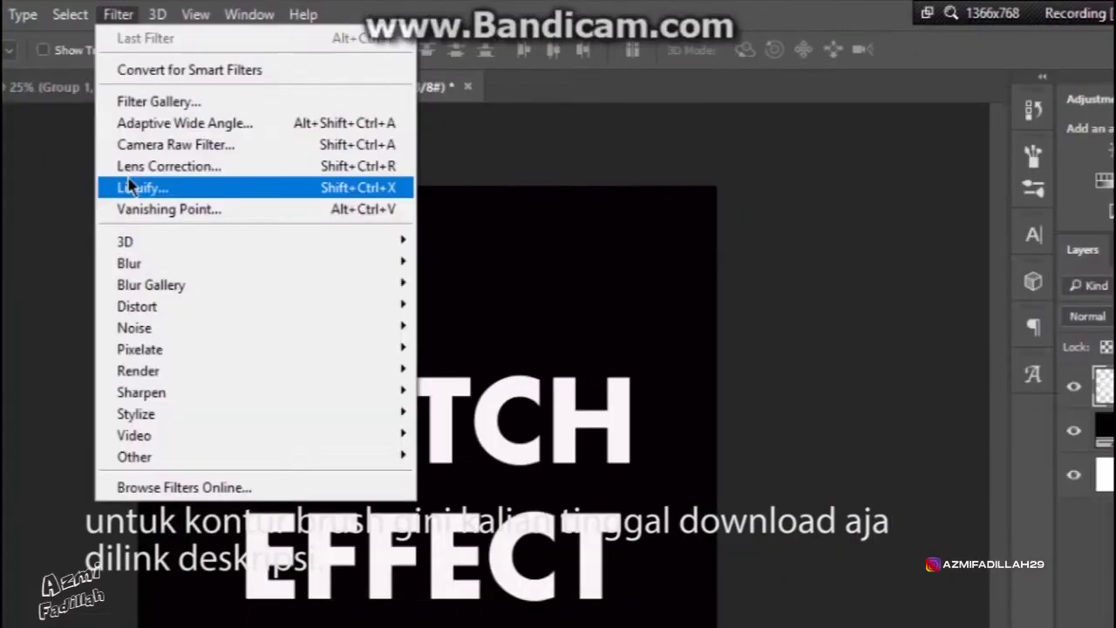
left_click(254, 135)
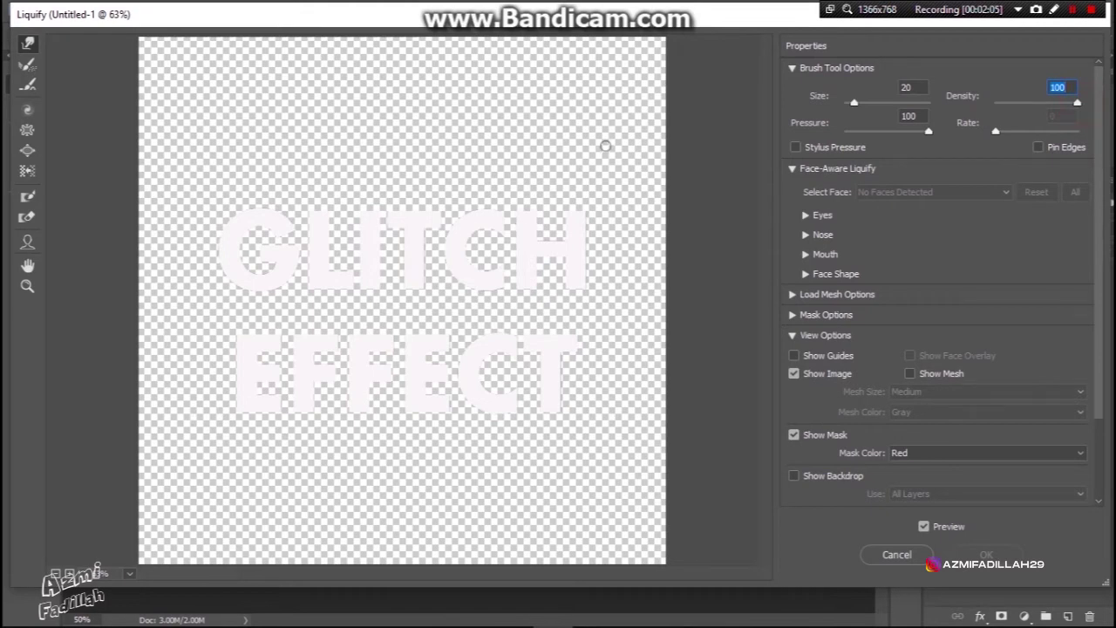
Warp spikes toward the left from the inner edge of the H's right stem in GLITCH, above and below the crossbar, with brush sizes about 9 to 20.
left_click(420, 353, "ctrl")
left_click(384, 336, "ctrl")
left_click(422, 284, "ctrl")
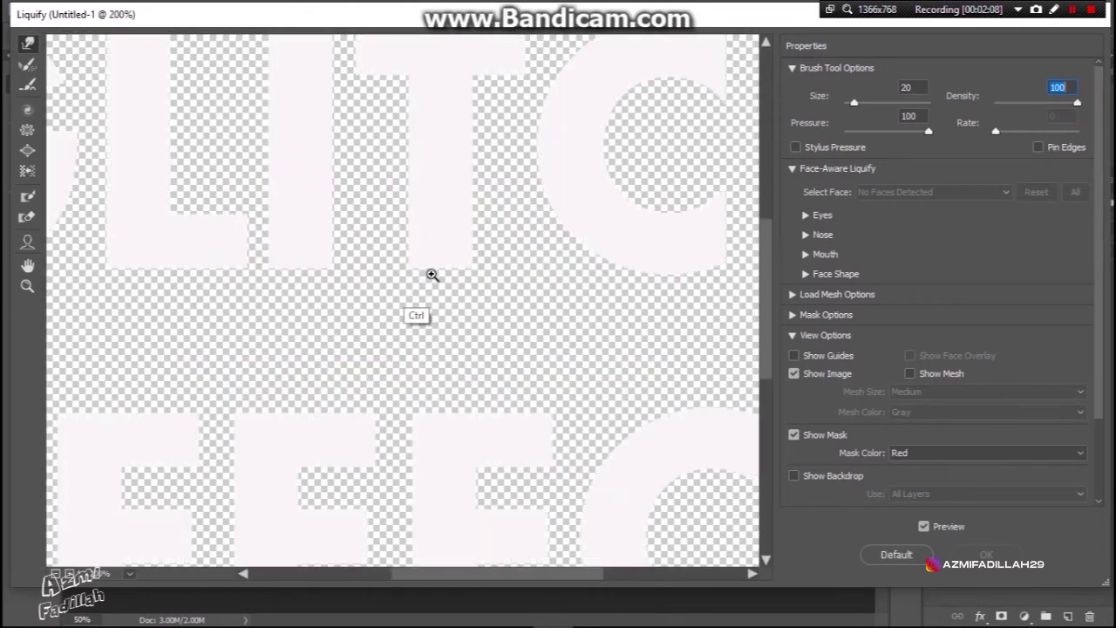
left_click(365, 174, "ctrl")
mouse_move(239, 142)
left_mouse_down()
mouse_move(478, 289)
mouse_move(346, 178)
left_mouse_up()
mouse_move(528, 224)
left_mouse_down()
mouse_move(501, 247)
mouse_move(317, 254)
left_mouse_up()
left_click_drag(456, 222, 291, 240)
left_click_drag(388, 236, 264, 227)
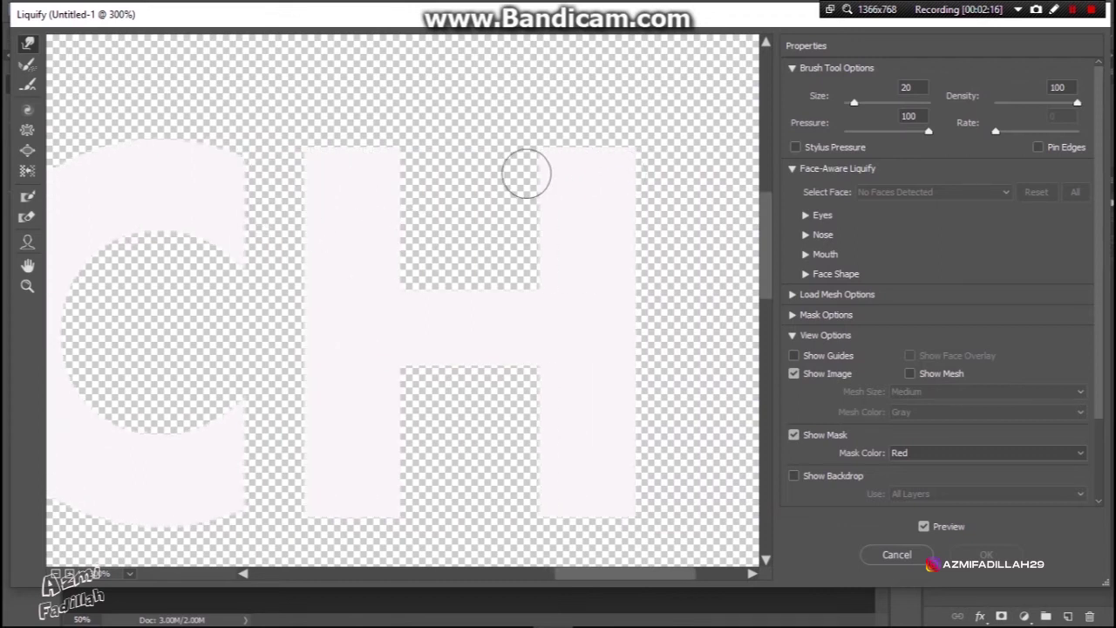
key("bracketleft")
key("bracketright")
left_click_drag(543, 174, 468, 184)
key("bracketleft")
key("bracketleft")
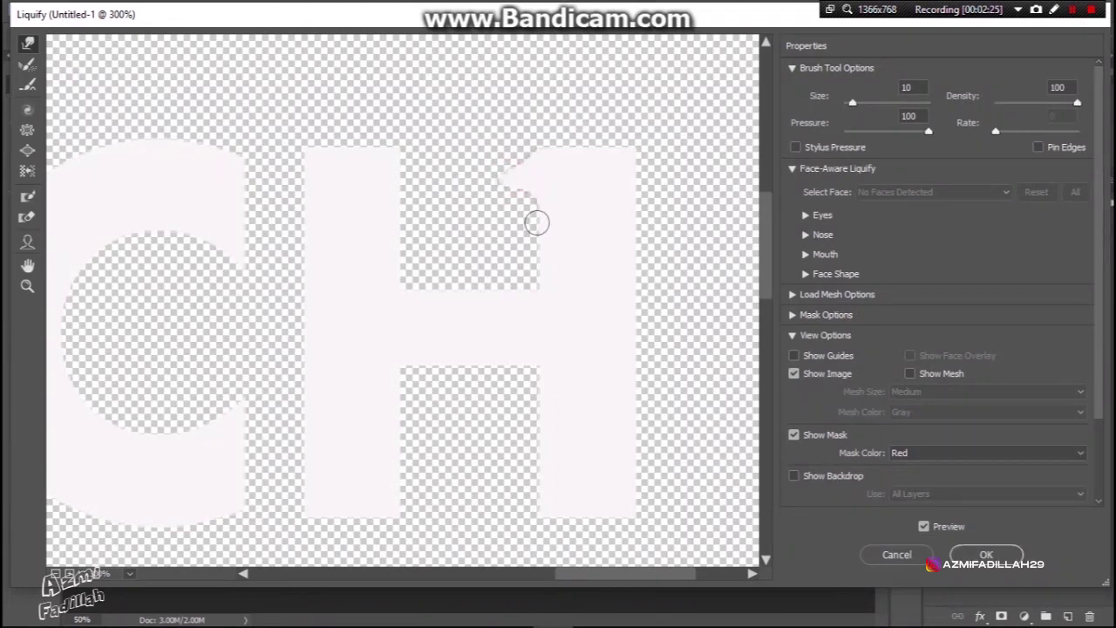
mouse_move(537, 236)
left_mouse_down()
mouse_move(466, 246)
mouse_move(508, 241)
mouse_move(471, 246)
mouse_move(511, 260)
left_mouse_up()
key("bracketleft")
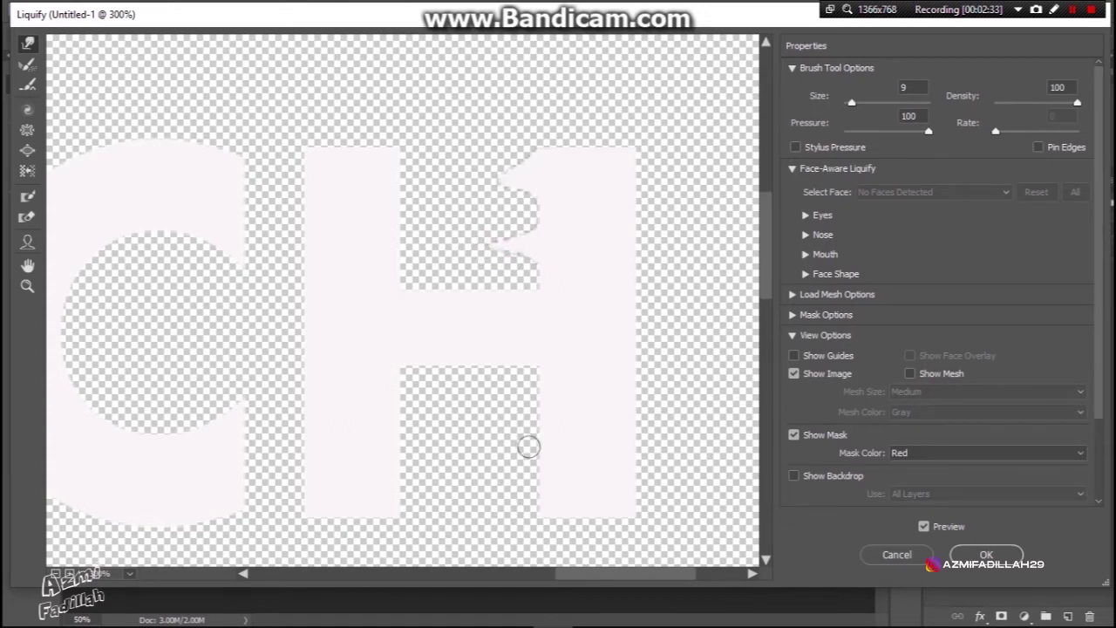
mouse_move(543, 495)
left_mouse_down()
mouse_move(482, 485)
mouse_move(553, 486)
mouse_move(471, 485)
mouse_move(509, 487)
mouse_move(461, 478)
left_mouse_up()
key("bracketright")
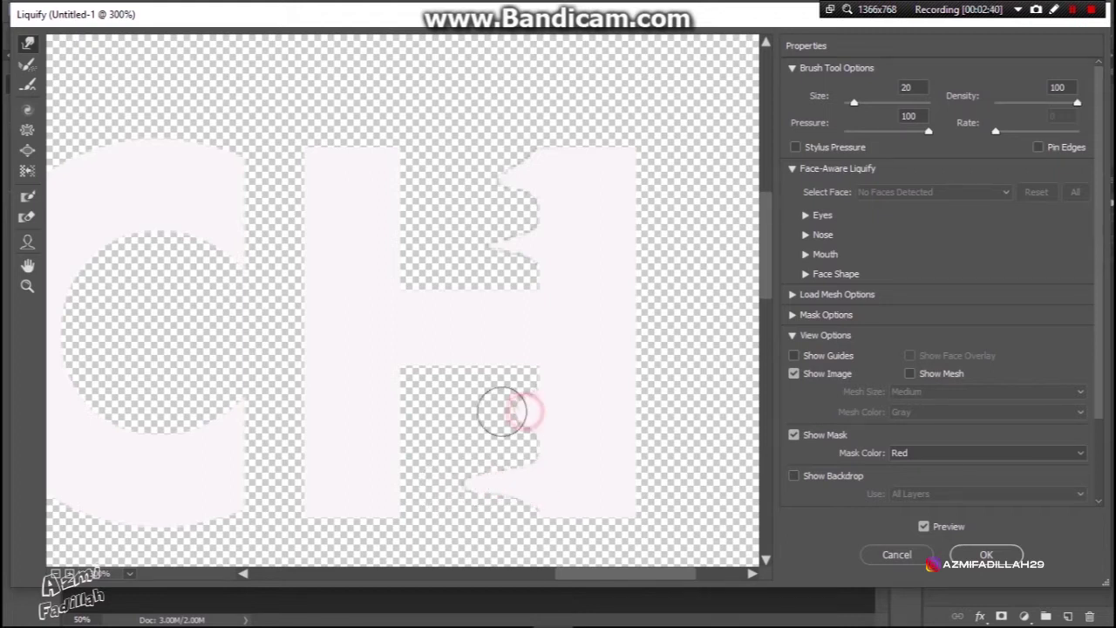
Warp spikes toward the C from the outer edge of the H's left stem along its height, with brush sizes from 20 down to 9.
left_click_drag(255, 339, 208, 347)
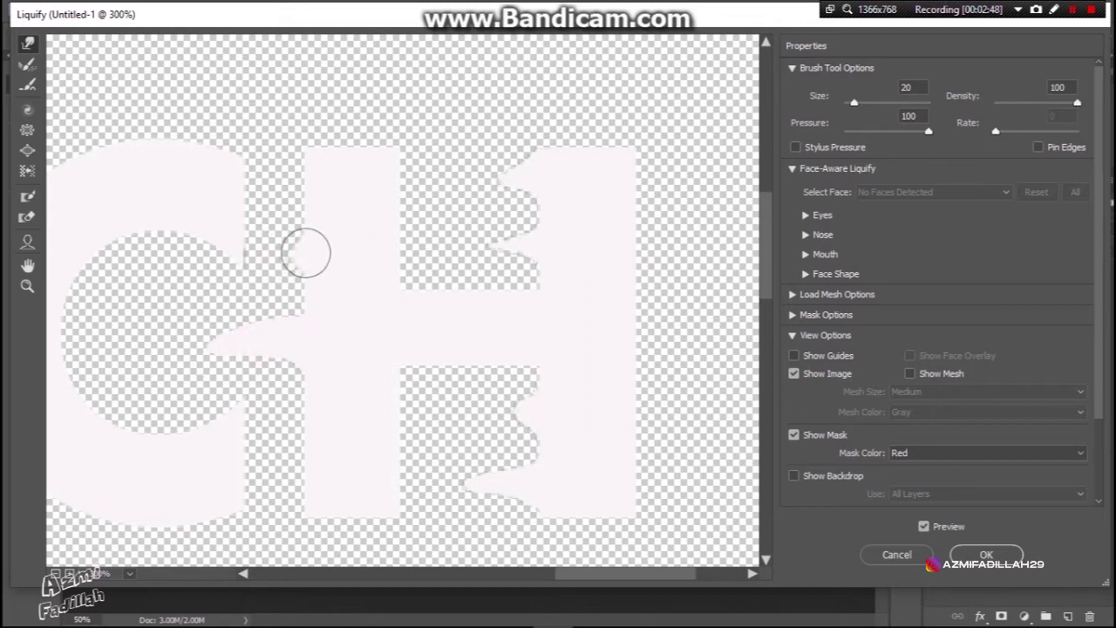
key("bracketleft")
key("bracketleft")
key("bracketleft")
key("bracketleft")
key("bracketleft")
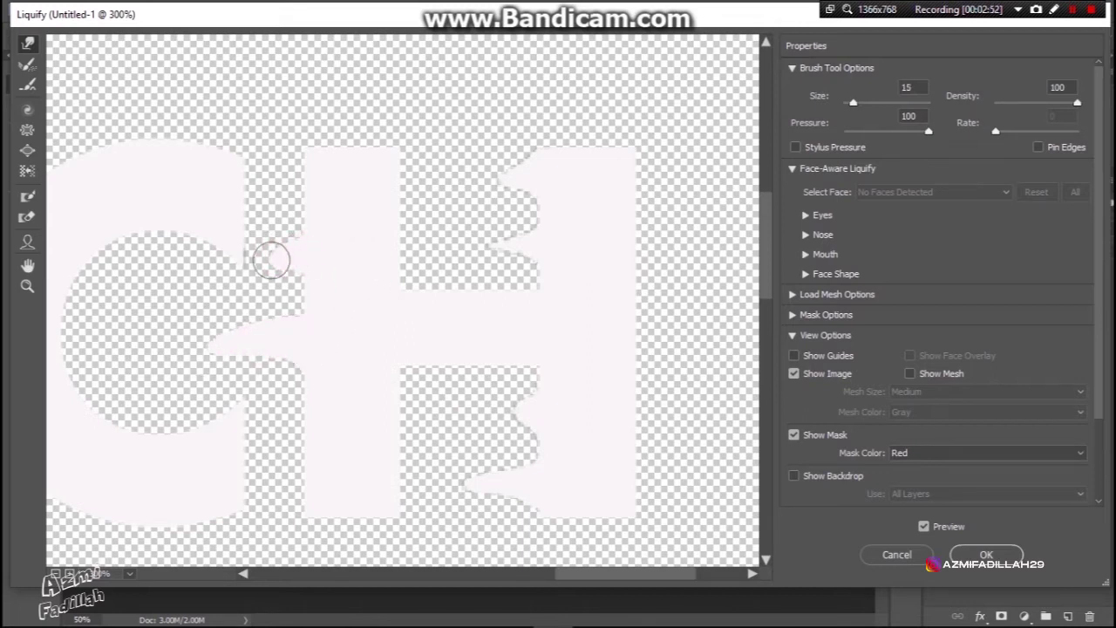
left_click_drag(316, 159, 273, 169)
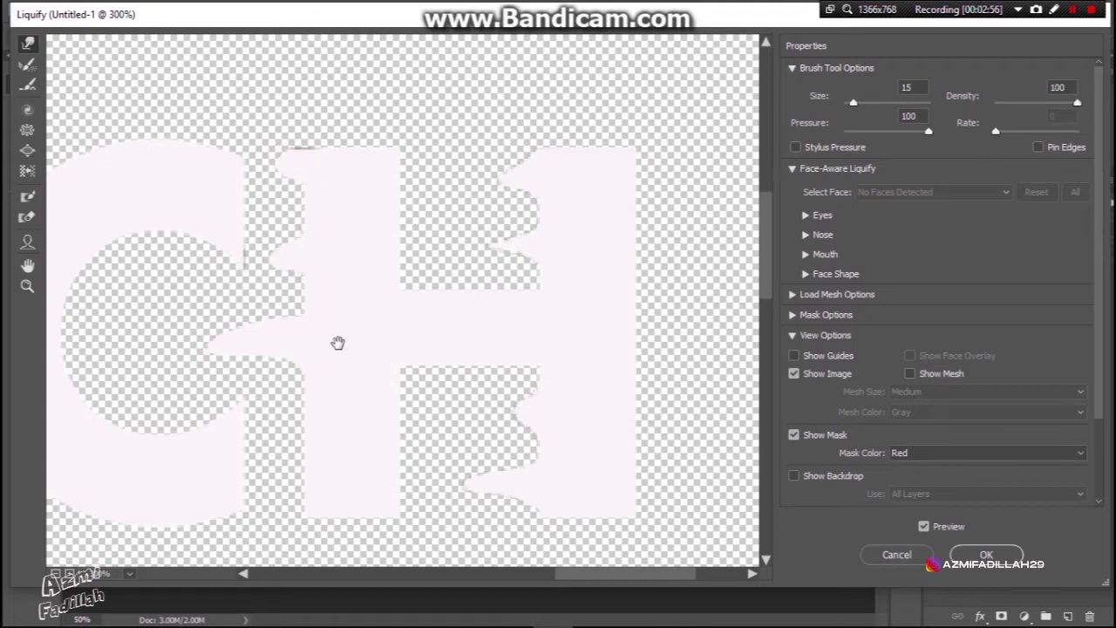
left_click_drag(309, 370, 419, 270)
mouse_move(413, 399)
left_mouse_down()
mouse_move(462, 327)
mouse_move(383, 330)
mouse_move(432, 340)
mouse_move(381, 329)
left_mouse_up()
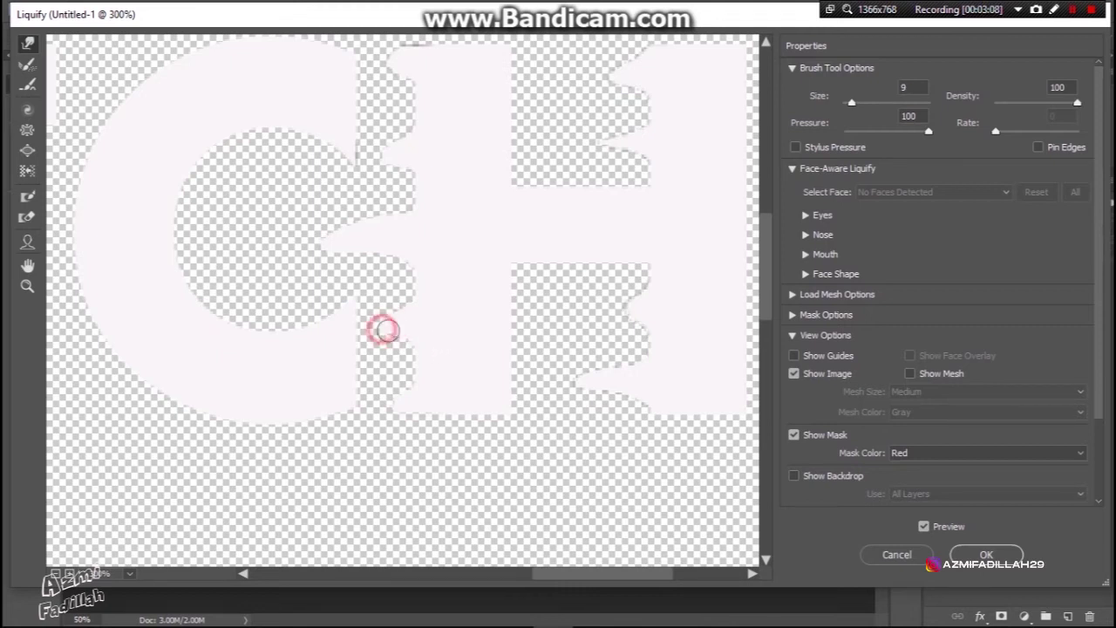
Warp one spike into the C's counter from its inner left curve in GLITCH, and leftward spikes along its outer edge at brush size 20.
left_click_drag(146, 228, 223, 234)
key("]")
left_click_drag(274, 404, 71, 411)
mouse_move(109, 377)
left_mouse_down()
mouse_move(311, 398)
mouse_move(220, 352)
left_mouse_up()
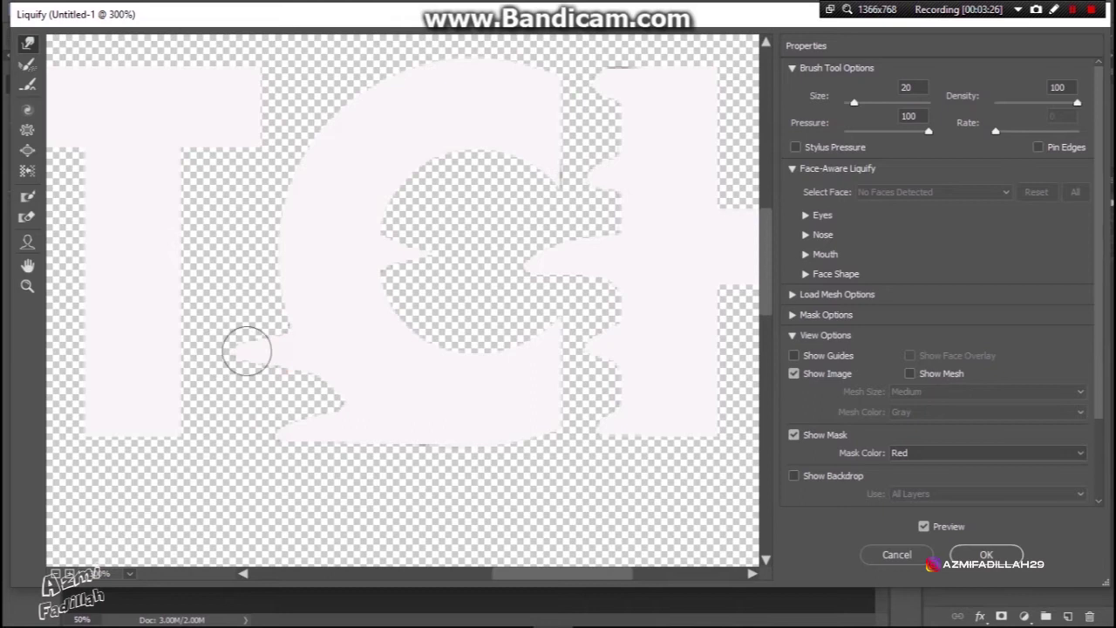
left_click_drag(294, 232, 218, 237)
left_click_drag(346, 120, 287, 122)
left_click_drag(385, 111, 356, 202)
mouse_move(393, 164)
left_mouse_down()
mouse_move(274, 152)
mouse_move(388, 146)
left_mouse_up()
left_click_drag(288, 230, 428, 209)
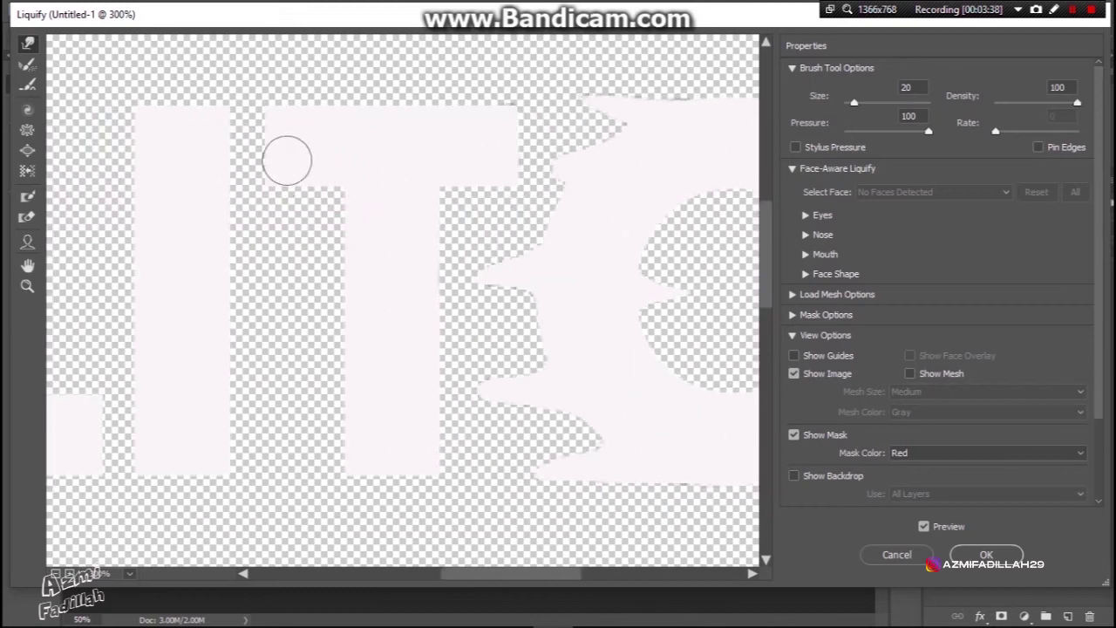
Warp leftward spikes from the T's crossbar and stem in GLITCH with brush sizes 8 and 20, plus one small rightward bump on the stem.
key("bracketleft")
key("bracketleft")
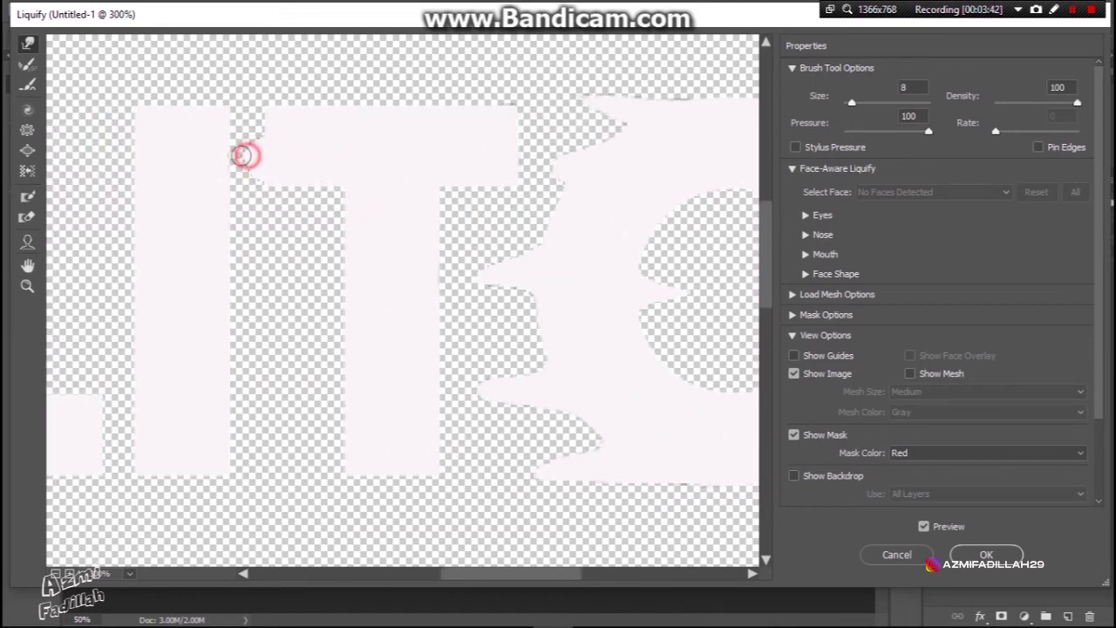
left_click(351, 252)
key("bracketright")
key("bracketright")
left_click_drag(338, 253, 286, 255)
left_click_drag(294, 255, 270, 256)
left_click_drag(374, 381, 274, 392)
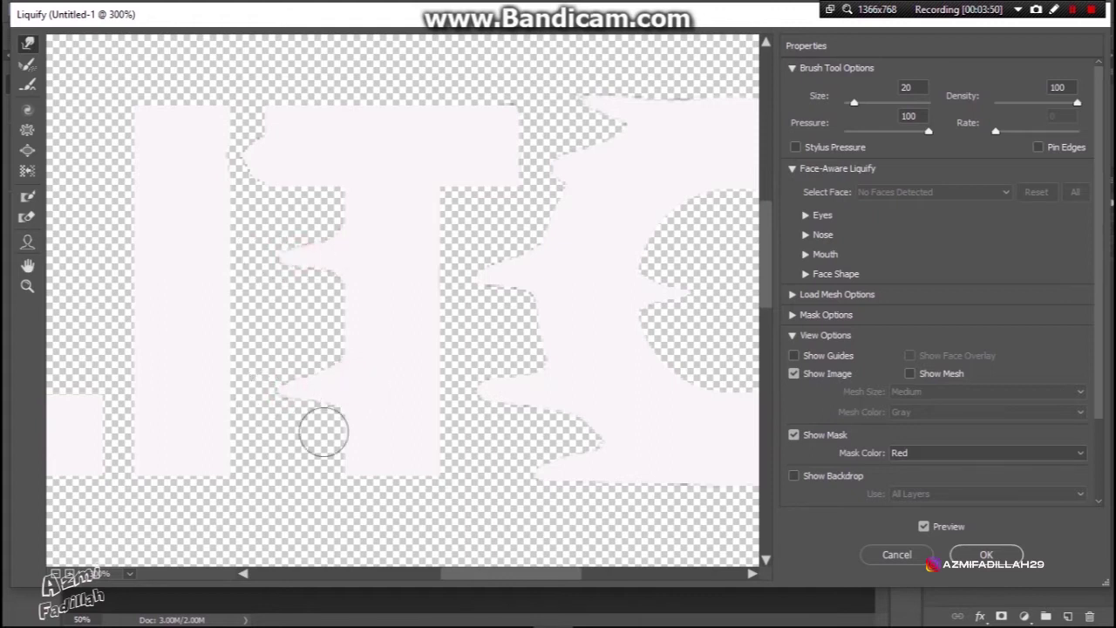
left_click_drag(430, 347, 464, 353)
Warp leftward spikes along the left edge of the I in GLITCH, from its top to its foot, with brush size 20.
key("space")
mouse_move(250, 175)
left_mouse_down()
mouse_move(373, 205)
mouse_move(331, 180)
mouse_move(291, 174)
mouse_move(253, 196)
left_mouse_up()
left_click_drag(349, 349, 212, 350)
left_click_drag(288, 409, 271, 408)
key("space")
left_click_drag(348, 435, 395, 342)
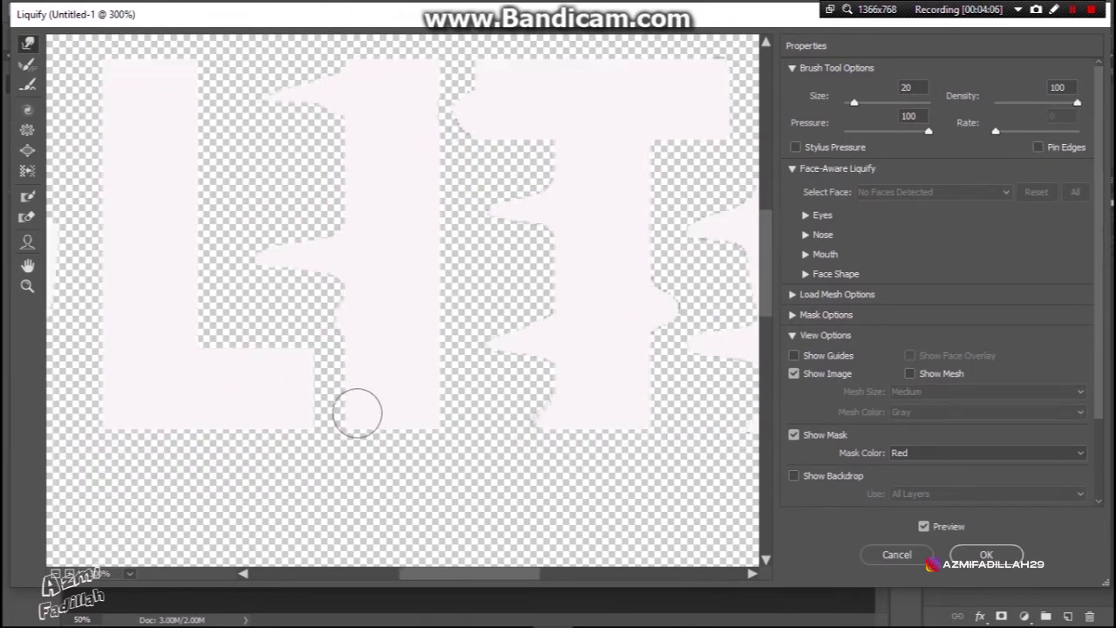
left_click_drag(343, 421, 324, 418)
Warp one rightward spike from the L's stem in GLITCH and several spikes toward the G along its outer edge, using brush sizes 20 and 15.
left_click_drag(193, 311, 276, 311)
key("space")
mouse_move(110, 421)
left_mouse_down()
mouse_move(289, 405)
mouse_move(252, 411)
left_mouse_up()
left_click_drag(289, 341, 265, 337)
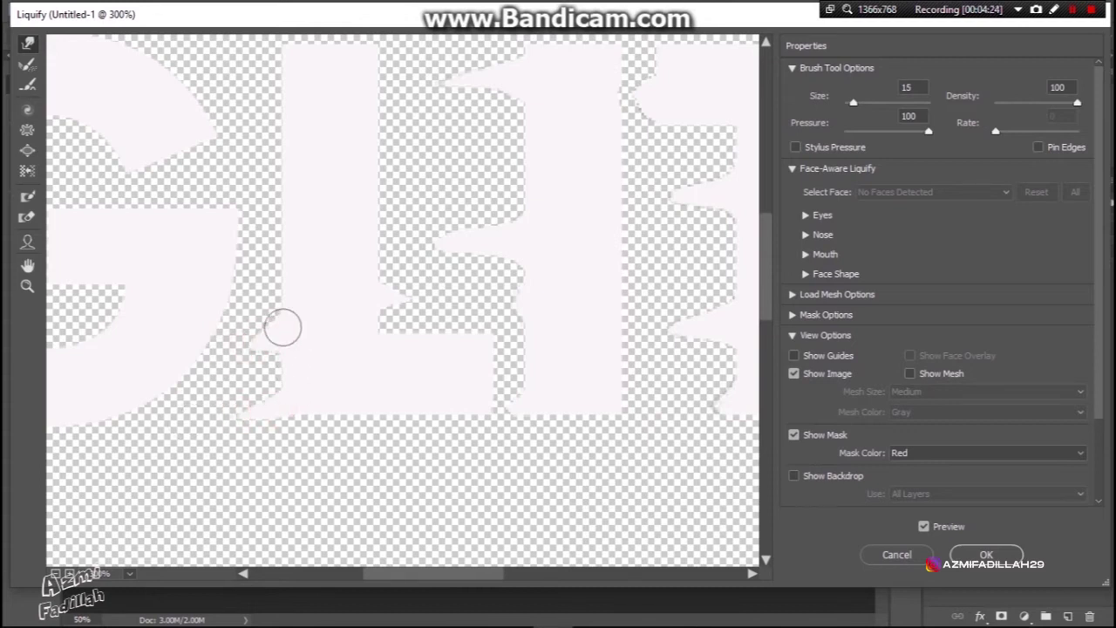
left_click_drag(294, 150, 224, 160)
left_click_drag(284, 49, 219, 47)
key("space")
Warp spikes on the G of GLITCH with brush size 15: from the crossbar's end, inside the lower counter, and leftward around the outer curve.
left_click_drag(252, 142, 552, 215)
left_click_drag(341, 318, 293, 309)
left_click_drag(309, 415, 315, 386)
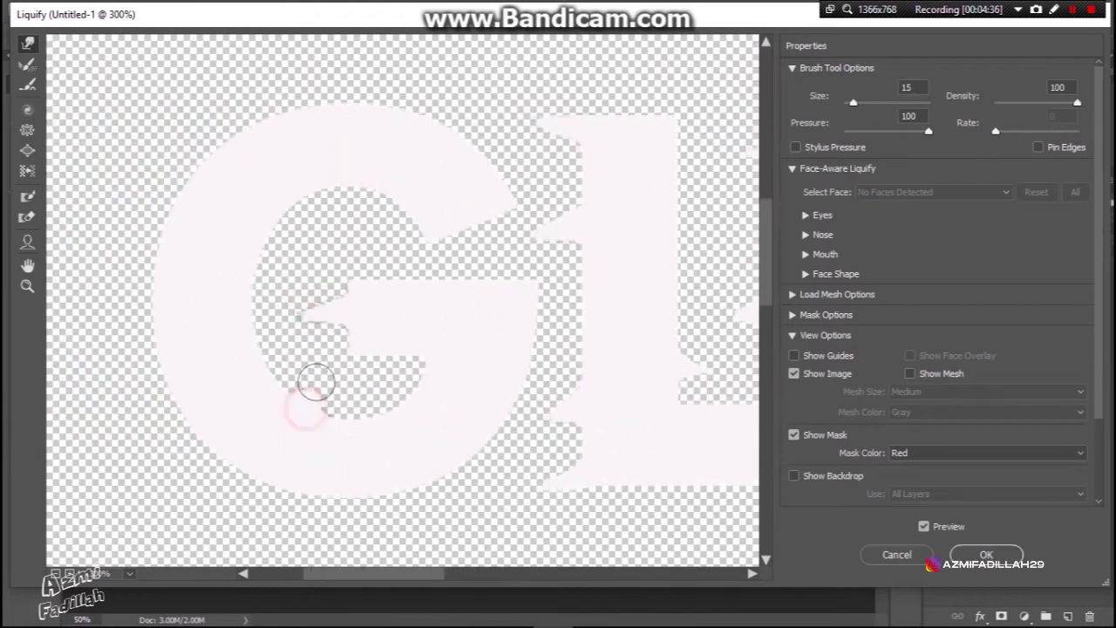
mouse_move(316, 100)
left_mouse_down()
mouse_move(259, 132)
mouse_move(144, 161)
left_mouse_up()
mouse_move(182, 281)
left_mouse_down()
mouse_move(124, 311)
mouse_move(50, 321)
left_mouse_up()
left_click_drag(195, 404, 120, 418)
left_click_drag(270, 479, 191, 488)
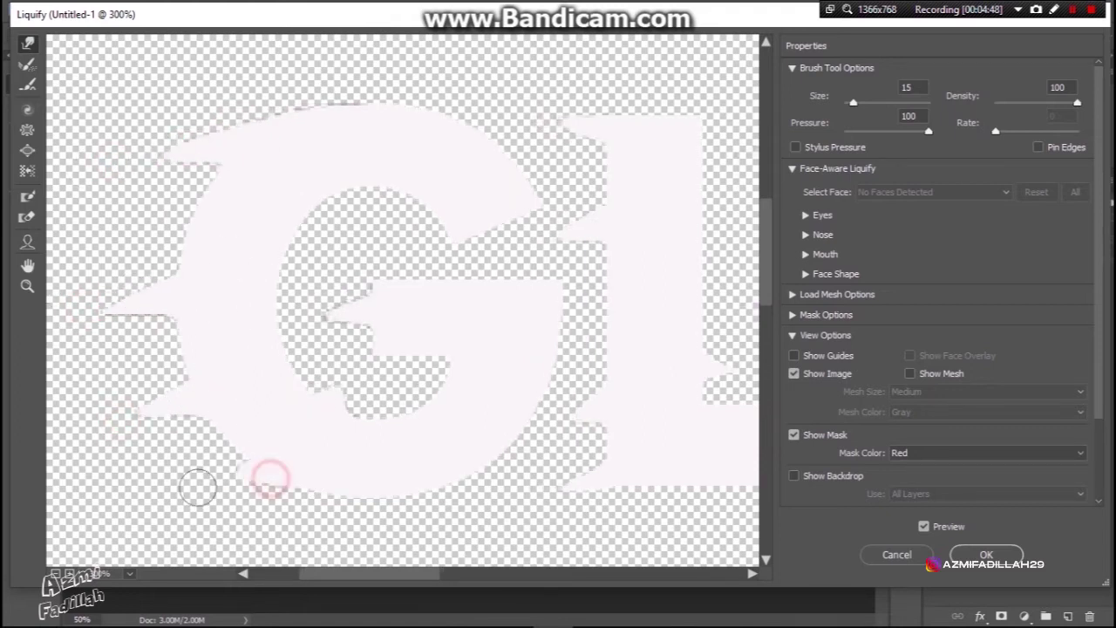
left_click_drag(407, 494, 242, 521)
Warp leftward spikes from the top, middle and foot of the first E's stem in EFFECT with brush size 15.
mouse_move(371, 483)
left_mouse_down()
mouse_move(423, 392)
mouse_move(424, 242)
left_mouse_up()
mouse_move(351, 354)
left_mouse_down()
mouse_move(423, 242)
mouse_move(424, 105)
left_mouse_up()
left_click_drag(386, 158, 295, 161)
left_click_drag(333, 164, 238, 173)
left_click_drag(399, 284, 278, 287)
left_click_drag(402, 401, 246, 417)
left_click_drag(376, 499, 288, 502)
Warp leftward spikes toward the first E along the stem of the first F in EFFECT with brush size 15.
left_click_drag(642, 217, 537, 241)
left_click_drag(603, 231, 580, 238)
mouse_move(652, 382)
left_mouse_down()
mouse_move(627, 392)
mouse_move(530, 386)
left_mouse_up()
left_click_drag(586, 515, 571, 522)
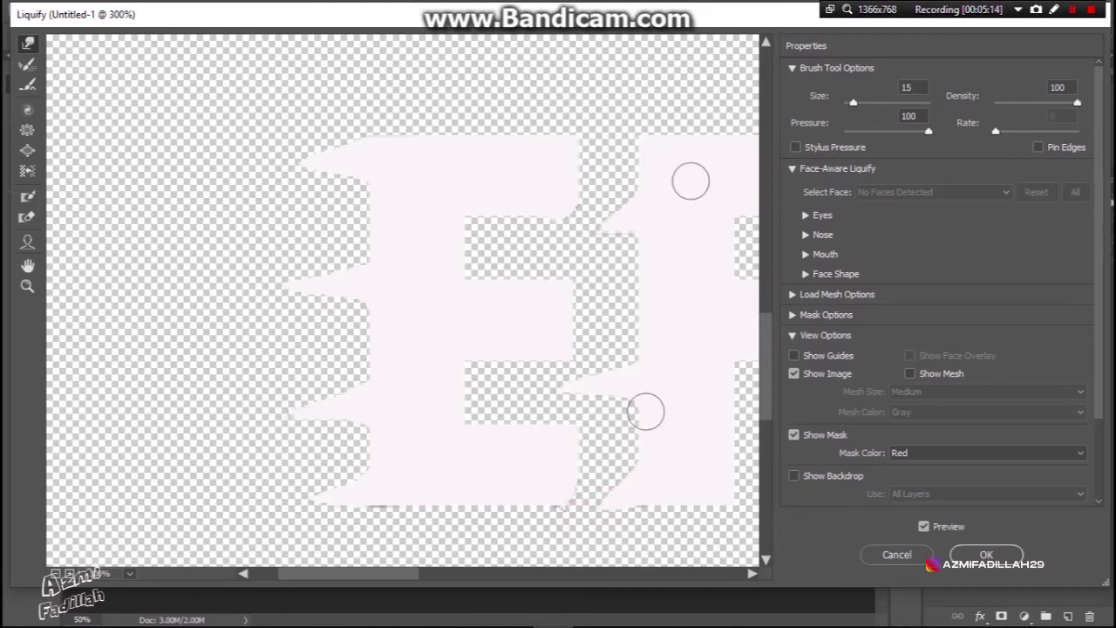
left_click_drag(628, 147, 605, 150)
key("space")
left_click_drag(679, 276, 504, 223)
left_click_drag(470, 259, 423, 264)
Warp leftward spikes along the stem of the second F in EFFECT, from its top corner to its foot.
key("space")
left_click_drag(550, 252, 371, 258)
left_click_drag(571, 98, 503, 99)
left_click_drag(576, 199, 431, 200)
left_click_drag(581, 306, 516, 313)
left_click_drag(575, 311, 506, 325)
left_click_drag(598, 411, 505, 423)
mouse_move(624, 456)
left_mouse_down()
mouse_move(495, 454)
mouse_move(554, 452)
mouse_move(498, 439)
mouse_move(428, 442)
left_mouse_up()
Warp leftward spikes toward the second F along the stem of the second E in EFFECT.
key("space")
left_click_drag(637, 406, 398, 408)
left_click_drag(577, 399, 509, 396)
left_click_drag(419, 359, 438, 362)
left_click_drag(549, 399, 456, 411)
left_click_drag(547, 453, 501, 455)
mouse_move(529, 293)
left_mouse_down()
mouse_move(514, 299)
mouse_move(523, 299)
left_mouse_up()
mouse_move(586, 186)
left_mouse_down()
mouse_move(472, 200)
mouse_move(598, 188)
mouse_move(548, 203)
mouse_move(462, 197)
left_mouse_up()
left_click_drag(594, 101, 543, 100)
Warp long leftward spikes from the upper, middle and lower outer curve of the C in EFFECT with brush size 15.
key("space")
left_click_drag(641, 266, 410, 237)
left_click_drag(582, 213, 398, 232)
mouse_move(645, 81)
left_mouse_down()
mouse_move(409, 84)
mouse_move(514, 89)
mouse_move(410, 92)
left_mouse_up()
left_click_drag(448, 189, 305, 202)
mouse_move(445, 337)
left_mouse_down()
mouse_move(366, 341)
mouse_move(344, 330)
mouse_move(344, 346)
mouse_move(309, 342)
left_mouse_up()
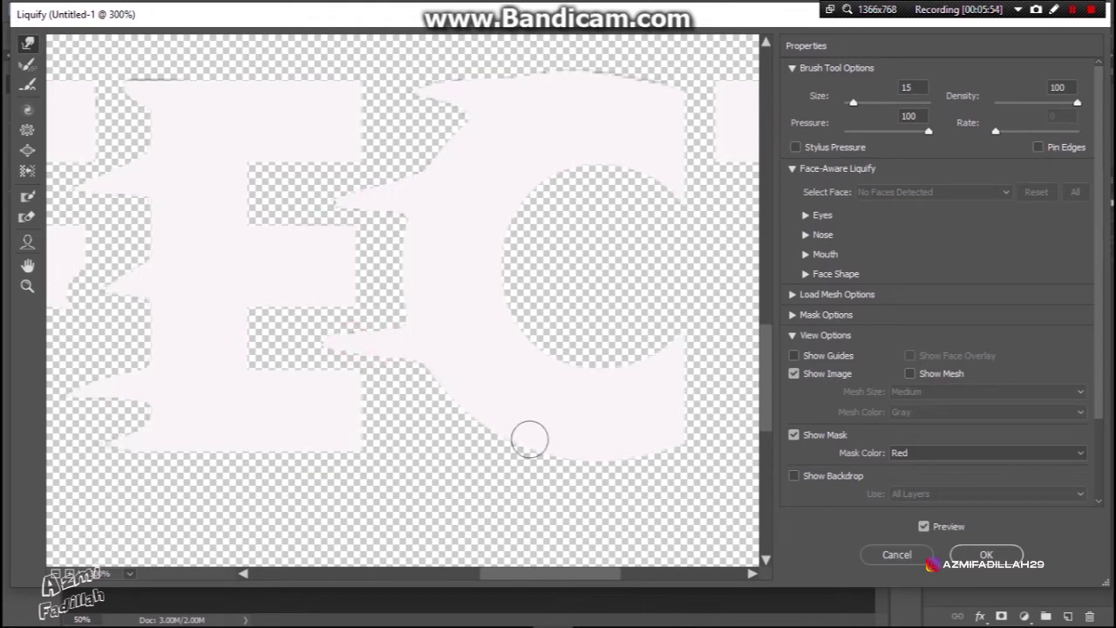
mouse_move(618, 456)
left_mouse_down()
mouse_move(429, 448)
mouse_move(510, 442)
mouse_move(420, 450)
mouse_move(534, 451)
mouse_move(396, 451)
mouse_move(469, 435)
mouse_move(363, 449)
left_mouse_up()
Warp leftward spikes from the crossbar corner and stem of the T in EFFECT, and apply the Liquify distortion.
left_click_drag(663, 324, 395, 358)
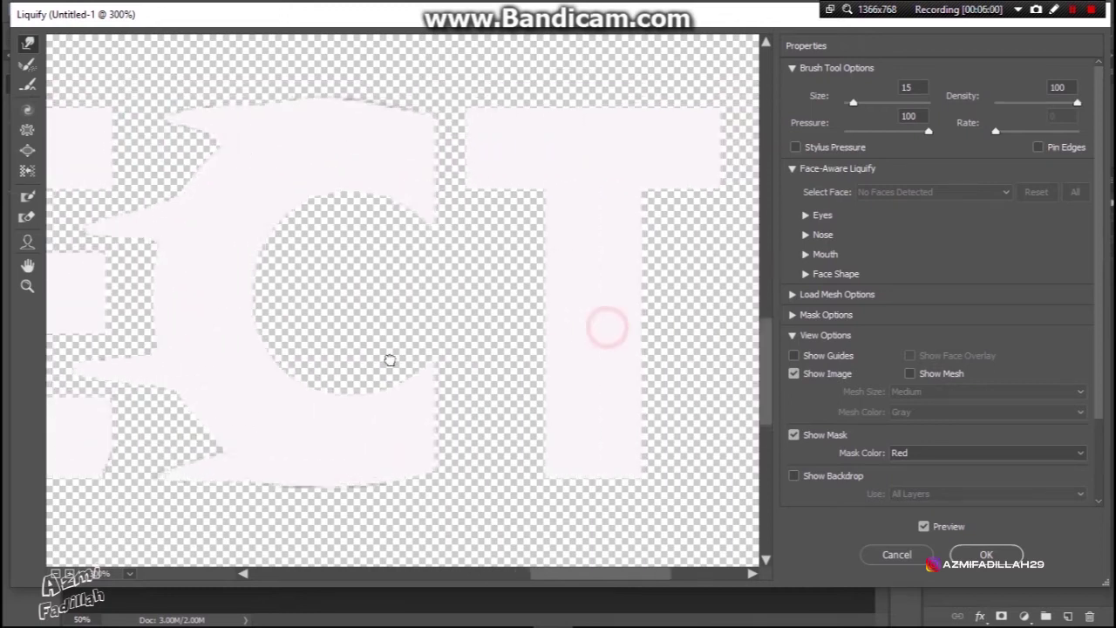
left_click_drag(451, 117, 428, 113)
mouse_move(546, 242)
left_mouse_down()
mouse_move(412, 261)
mouse_move(434, 270)
mouse_move(401, 272)
mouse_move(497, 263)
mouse_move(366, 281)
left_mouse_up()
left_click_drag(562, 353, 419, 360)
left_click_drag(489, 357, 424, 349)
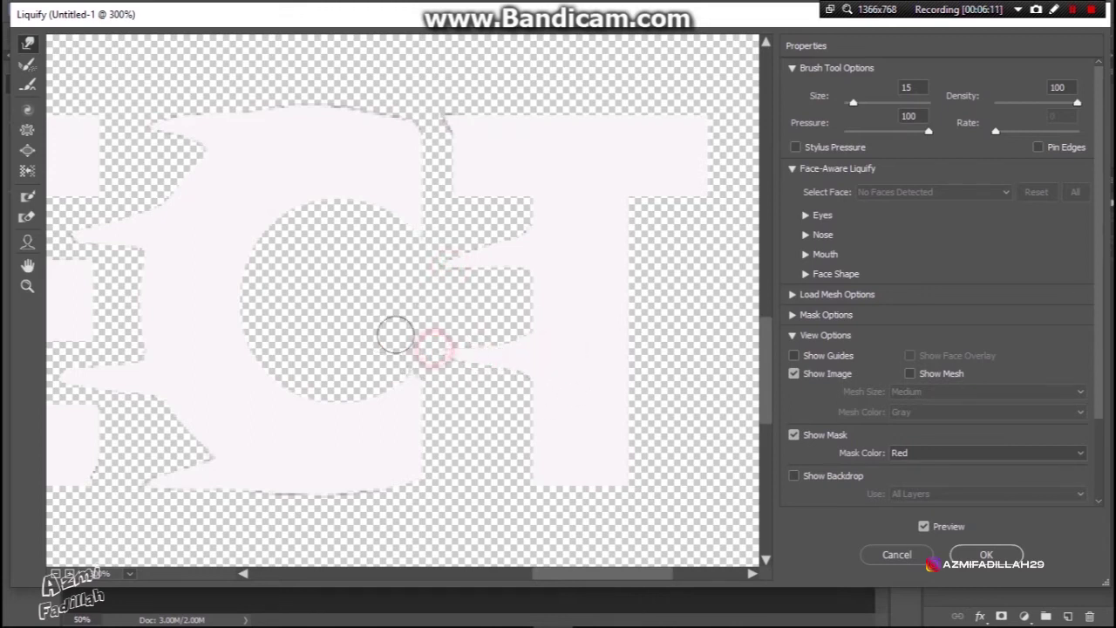
left_click_drag(527, 463, 455, 471)
left_click(970, 555)
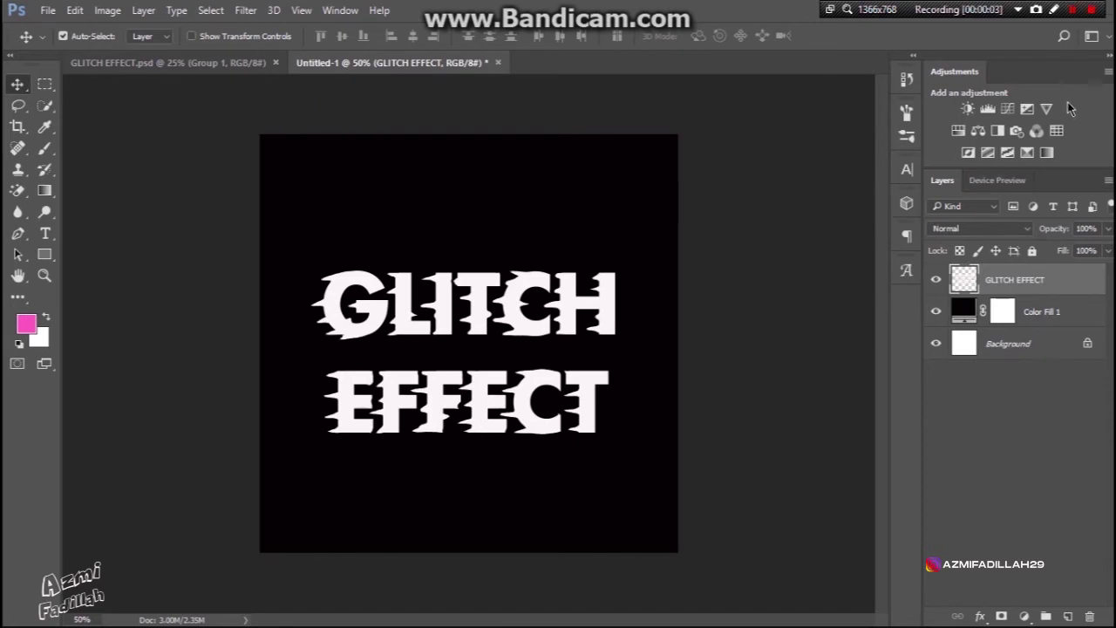
Choose the Brush tool and set the foreground color to off-white f8f6f7.
left_click(45, 150)
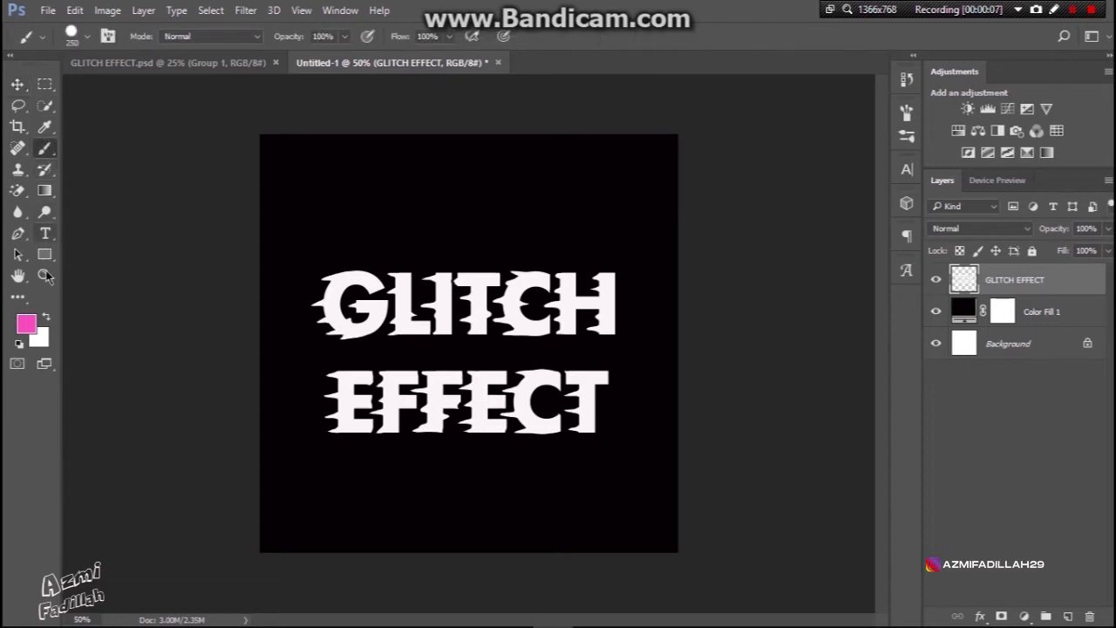
left_click(26, 324)
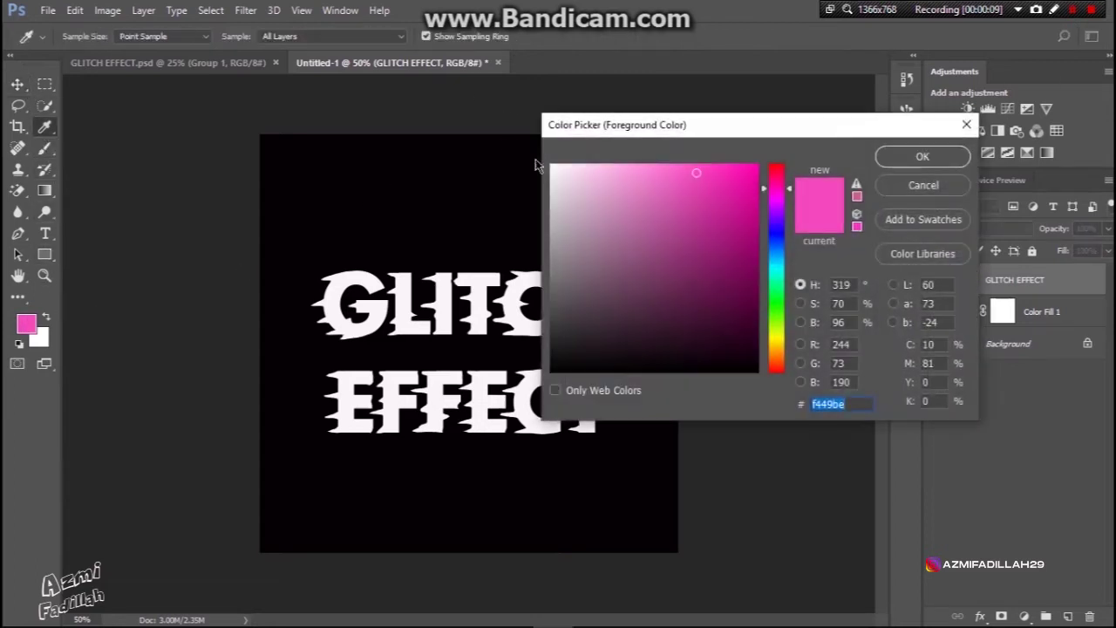
left_click(554, 171)
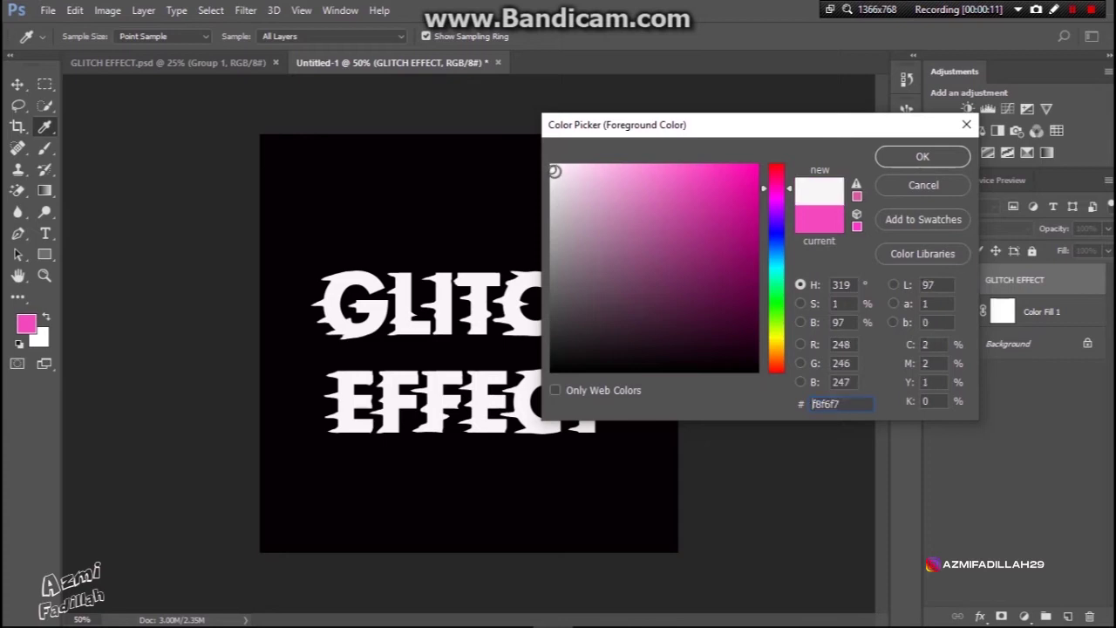
left_click(899, 163)
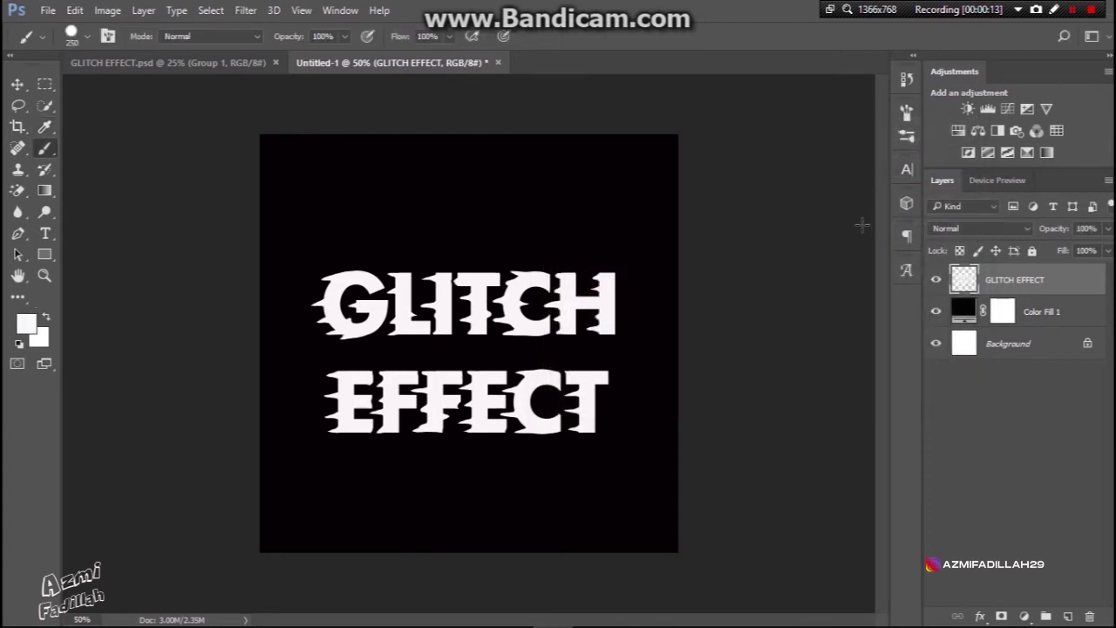
Paint short off-white horizontal dashes along the top of GLITCH and at the foot of the H with brush size 15.
key("ctrl+plus")
key("ctrl+plus")
key("ctrl+plus")
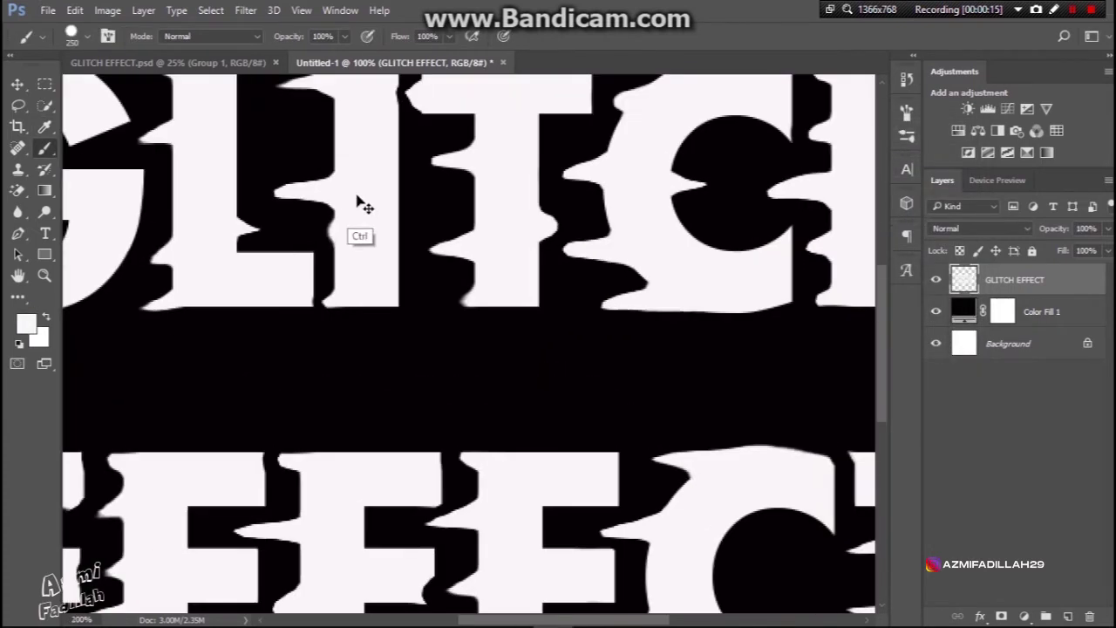
key("ctrl+plus")
left_click_drag(268, 177, 502, 260)
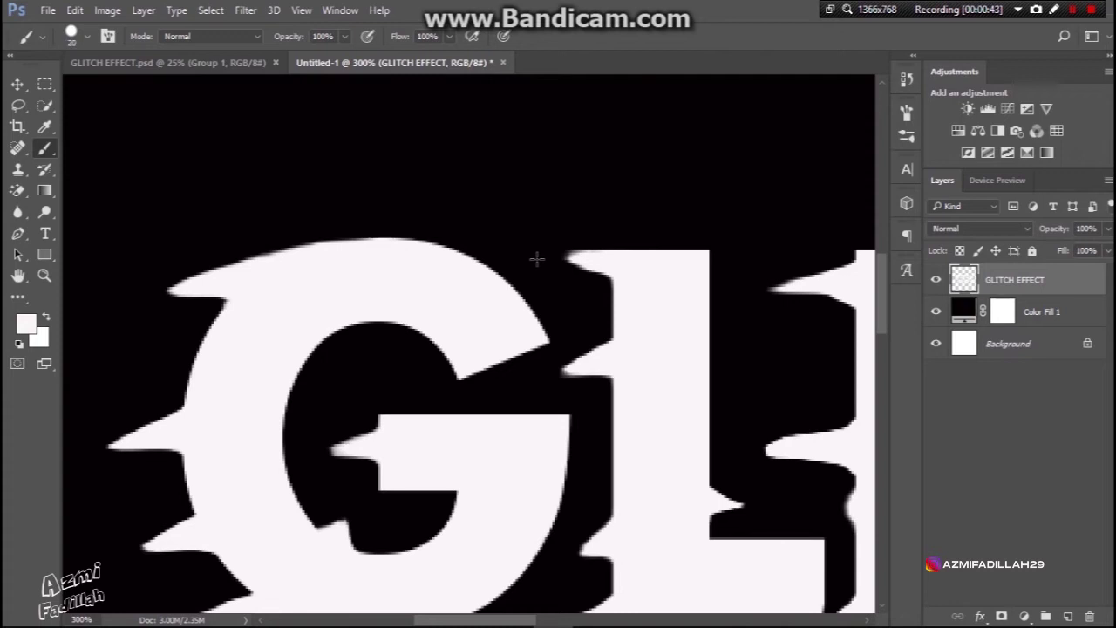
mouse_move(552, 255)
left_mouse_down()
mouse_move(521, 254)
mouse_move(537, 260)
left_mouse_up()
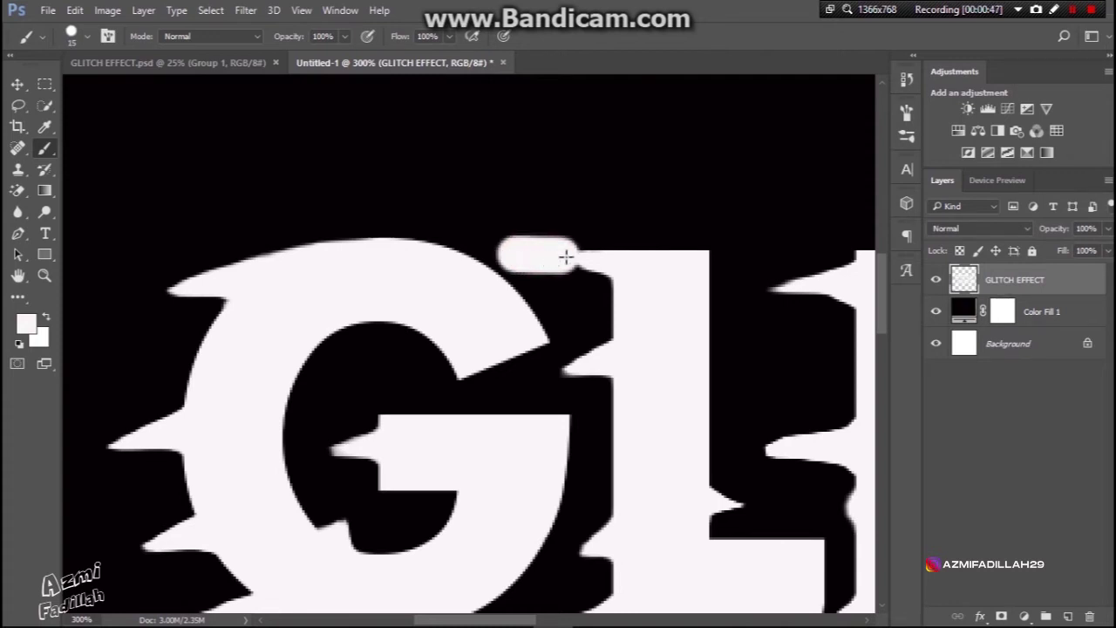
mouse_move(744, 270)
left_mouse_down()
mouse_move(615, 219)
mouse_move(703, 219)
mouse_move(555, 212)
mouse_move(568, 244)
mouse_move(500, 244)
left_mouse_up()
left_click_drag(601, 231, 672, 231)
mouse_move(635, 363)
left_mouse_down()
mouse_move(663, 220)
mouse_move(698, 160)
left_mouse_up()
left_click_drag(772, 389, 716, 382)
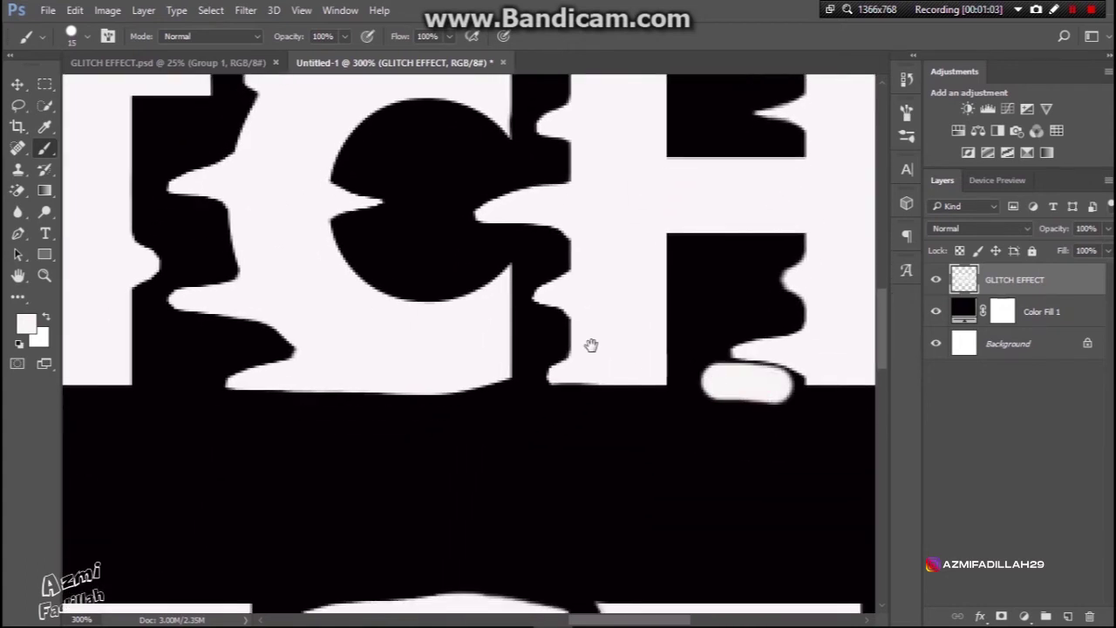
Paint off-white dashes near the baseline of GLITCH in the gaps between T and C, I and T, and G and L.
left_click_drag(590, 346, 803, 322)
left_click_drag(376, 322, 423, 320)
key("ctrl+z")
left_click_drag(327, 318, 463, 319)
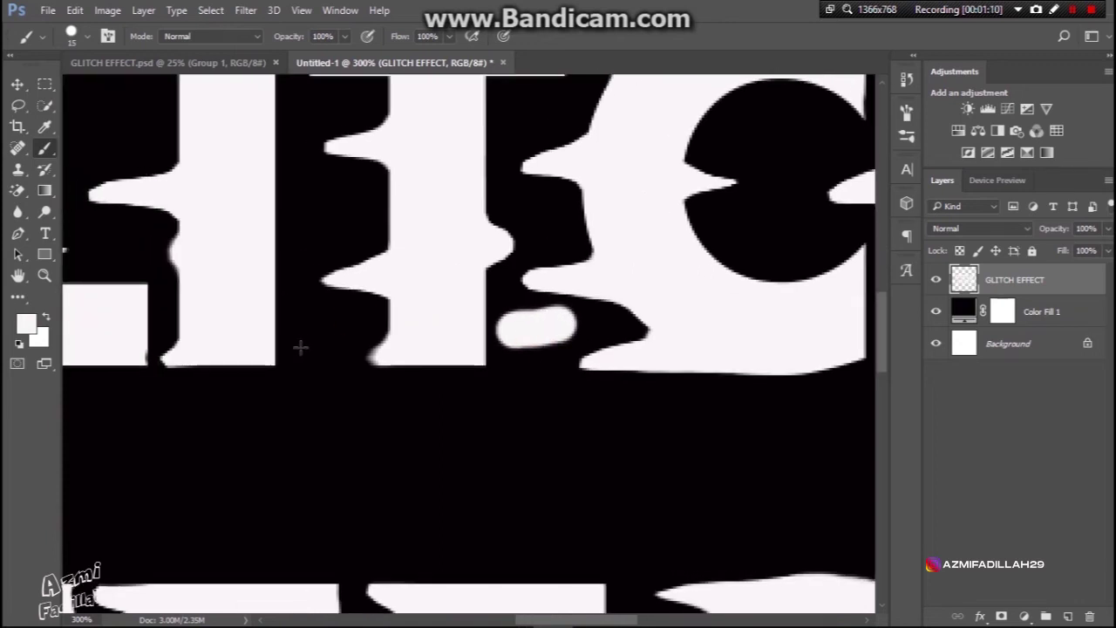
left_click_drag(299, 346, 344, 342)
mouse_move(428, 326)
left_mouse_down()
mouse_move(458, 259)
mouse_move(718, 100)
left_mouse_up()
mouse_move(364, 333)
left_mouse_down()
mouse_move(454, 286)
mouse_move(720, 454)
left_mouse_up()
left_click_drag(492, 240, 510, 240)
left_click_drag(500, 329, 537, 112)
Paint off-white dashes above EFFECT, inside its C, in the C–T gap, and in the openings around the first E and the two Fs.
left_click_drag(410, 377, 414, 371)
left_click_drag(388, 366, 462, 366)
left_click_drag(348, 225, 512, 229)
scroll(618, 401, "down", 4)
left_click_drag(650, 321, 738, 322)
left_click_drag(547, 404, 144, 365)
left_click_drag(500, 364, 566, 362)
left_click_drag(650, 337, 513, 610)
left_click_drag(561, 353, 544, 352)
left_click_drag(401, 245, 576, 244)
left_click_drag(643, 317, 422, 249)
scroll(422, 249, "down", 2)
scroll(422, 248, "right", 3)
mouse_move(504, 332)
left_mouse_down()
mouse_move(622, 333)
mouse_move(399, 288)
left_mouse_up()
left_click_drag(415, 389, 437, 386)
left_click_drag(431, 426, 808, 339)
scroll(370, 387, "left", 10)
scroll(428, 357, "up", 1)
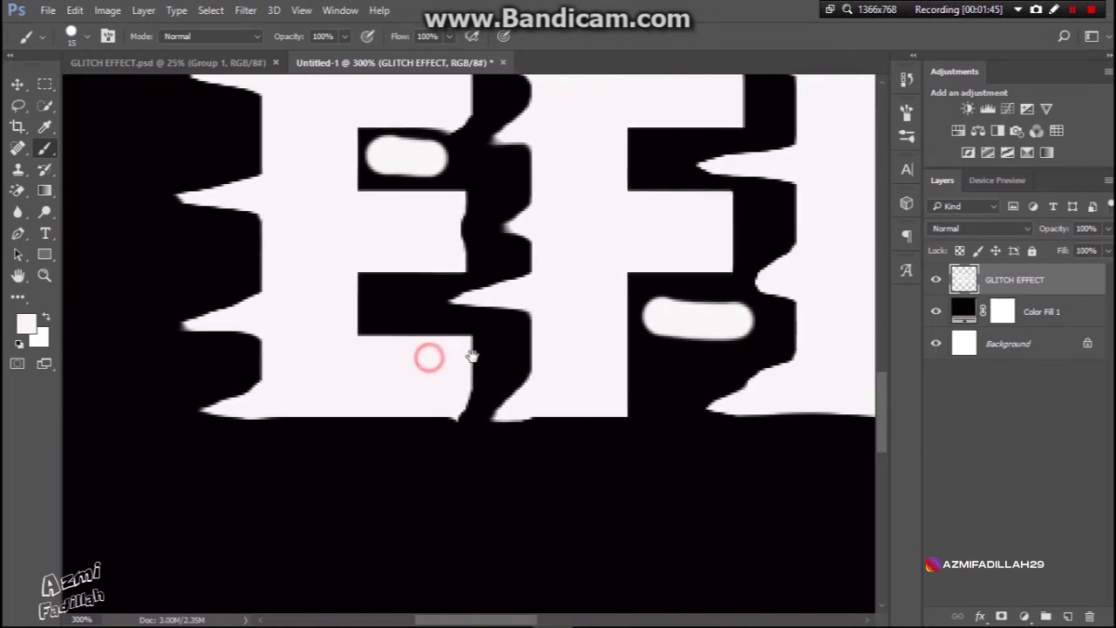
Paint a short off-white dash in the first E's lower opening in EFFECT and a long dash beneath its foot, extending left.
left_click_drag(384, 299, 406, 301)
left_click_drag(384, 379, 478, 319)
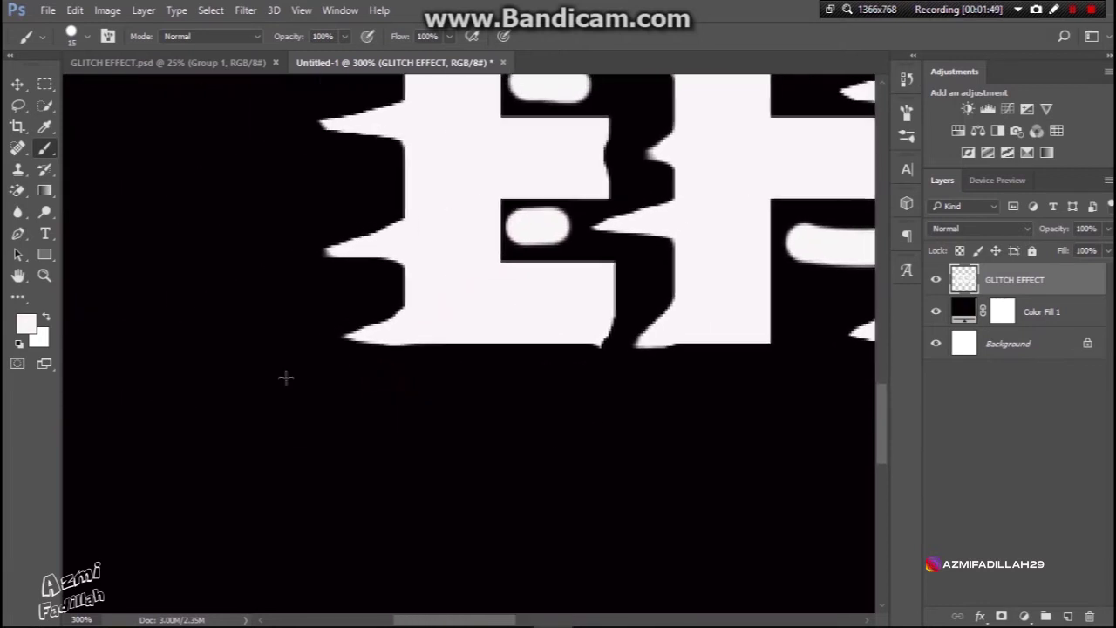
left_click_drag(293, 368, 462, 372)
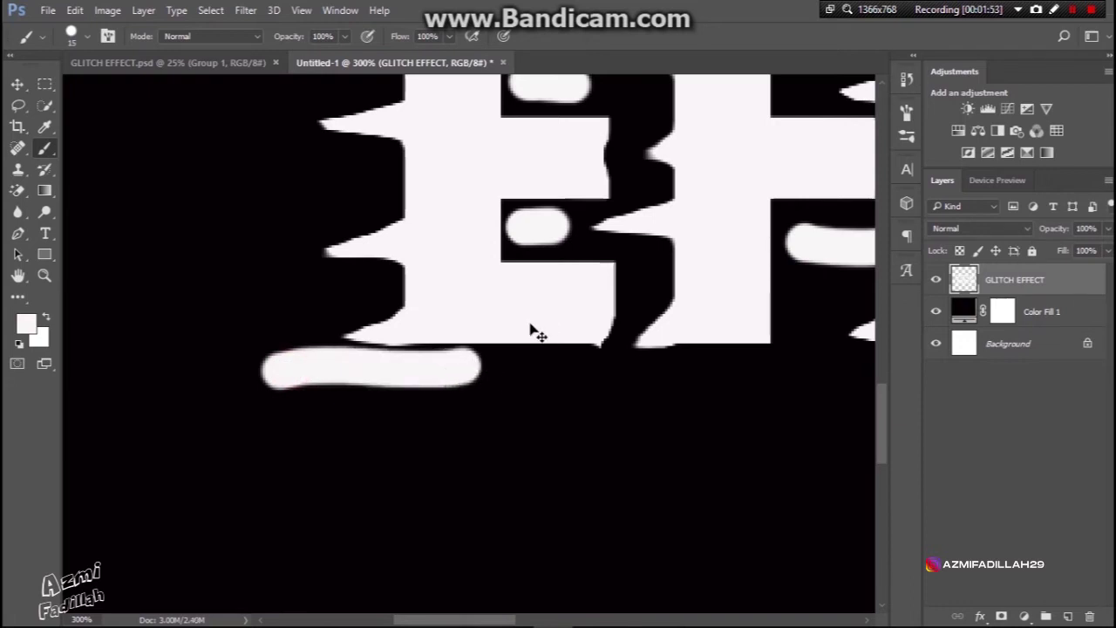
scroll(530, 329, "down", 5)
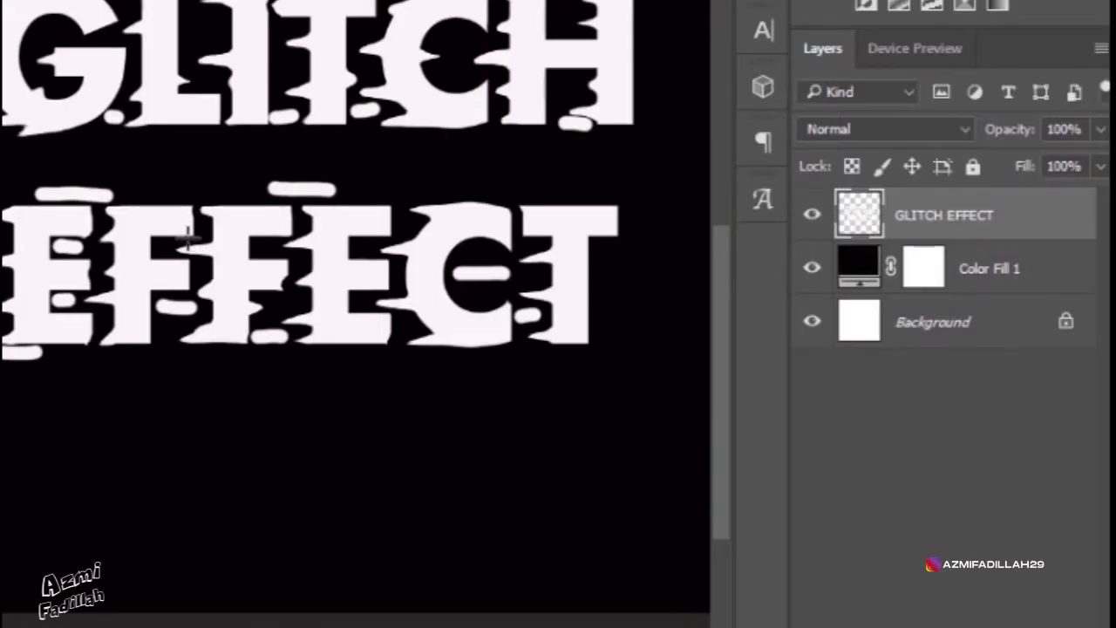
Duplicate the GLITCH EFFECT layer as GLITCH EFFECT copy in the same document.
right_click(859, 199)
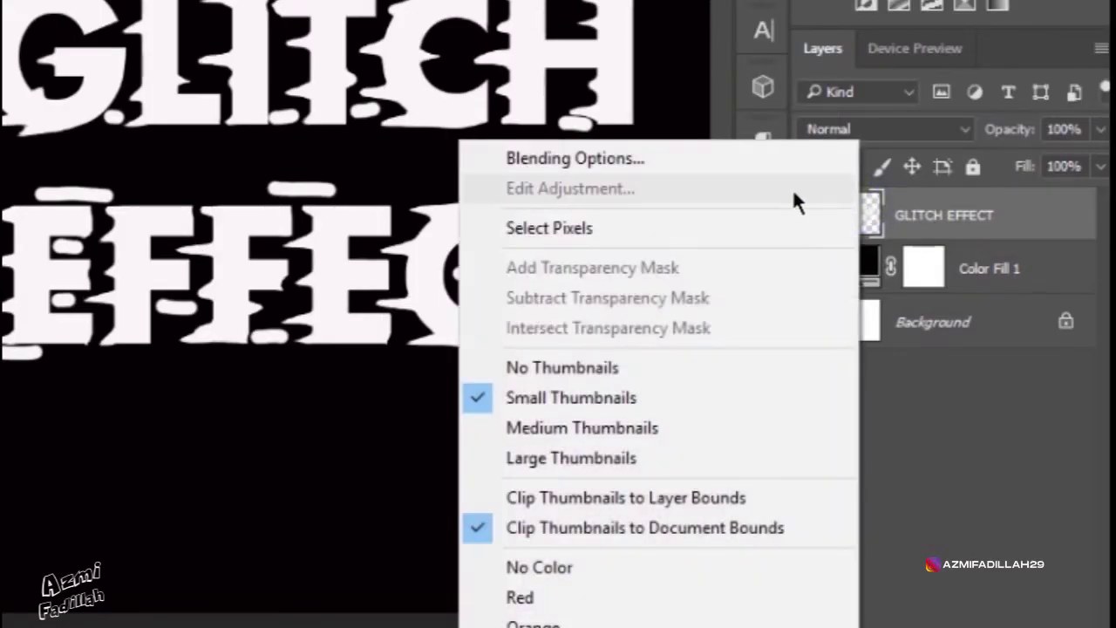
right_click(952, 204)
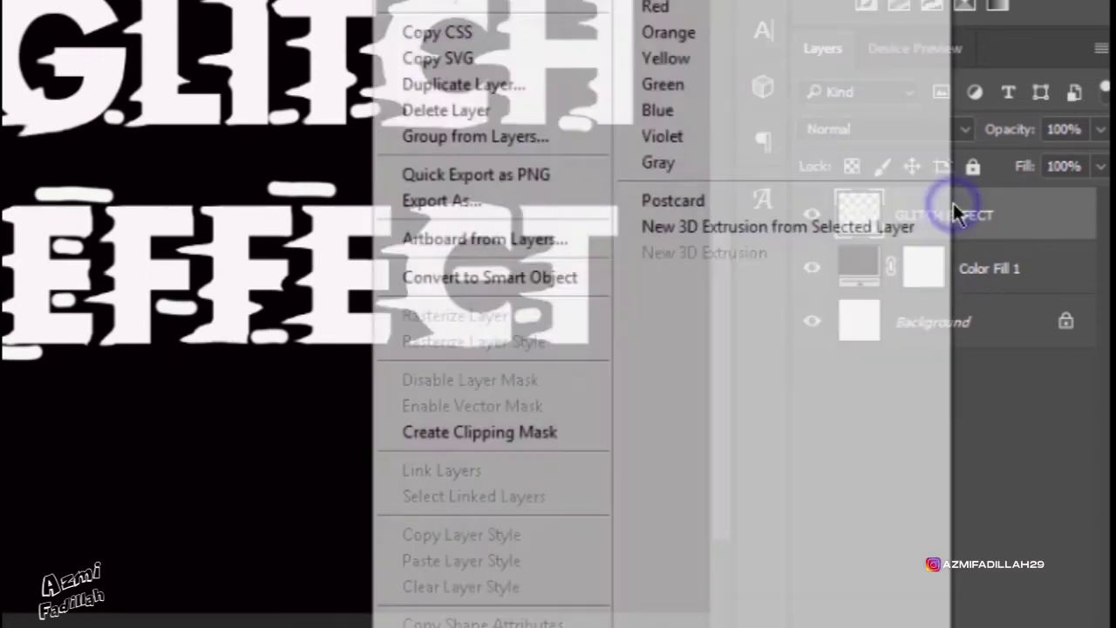
left_click(488, 85)
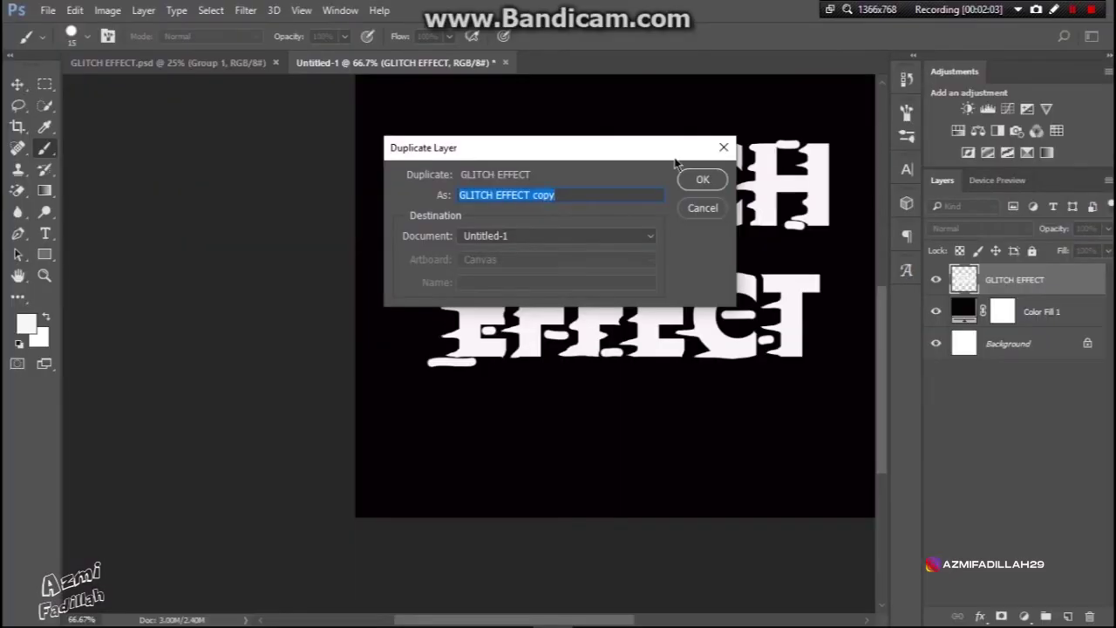
left_click(702, 179)
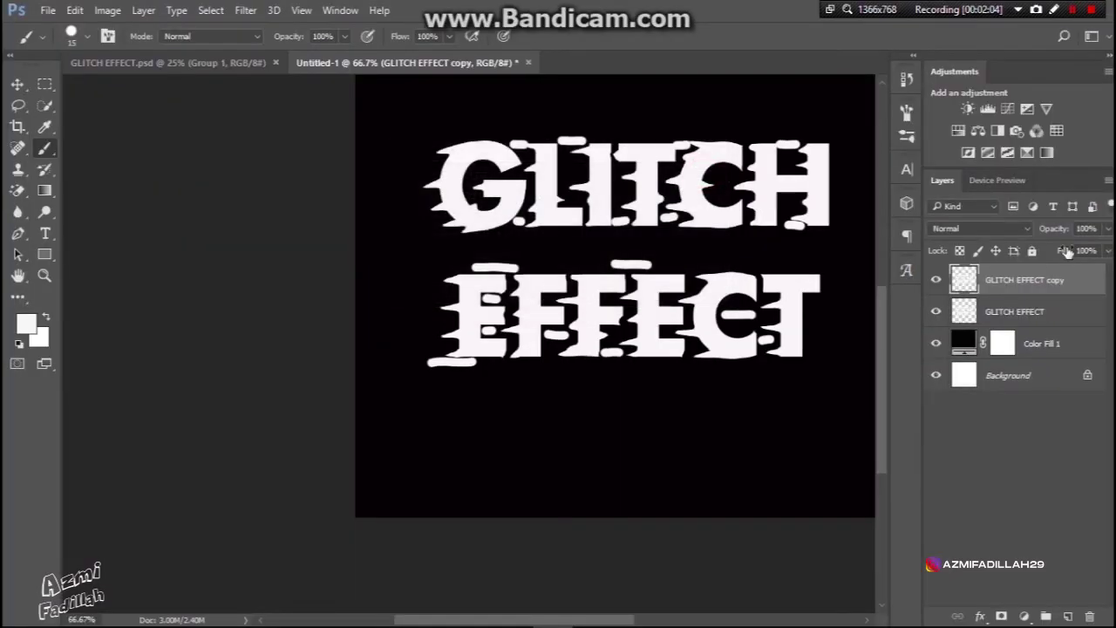
Turn off the R channel in the blending options of the GLITCH EFFECT copy layer.
right_click(964, 279)
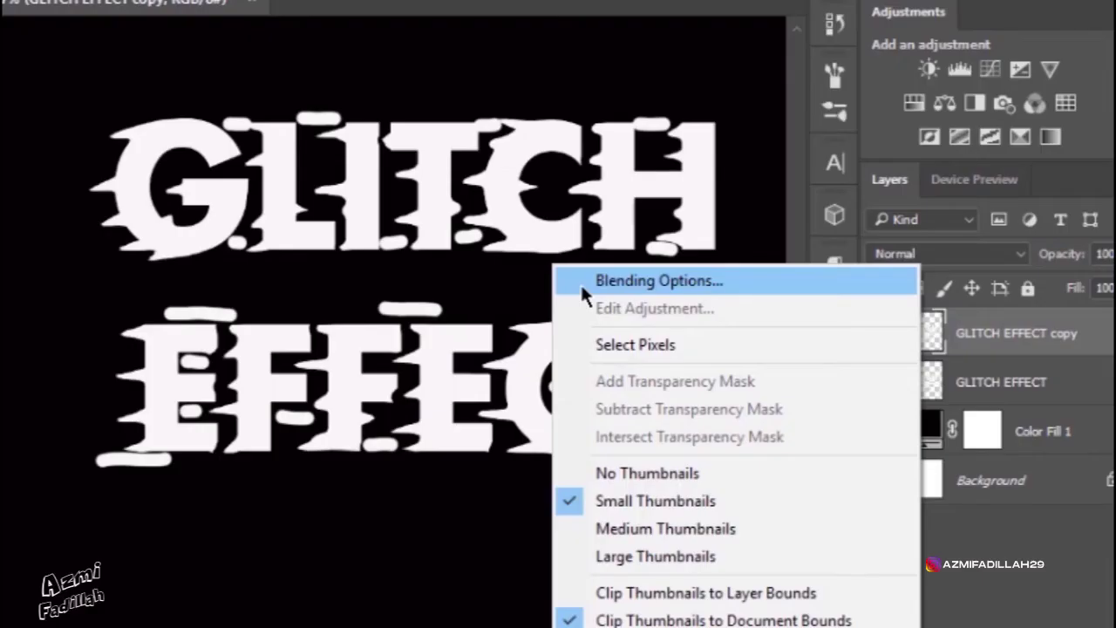
left_click(755, 245)
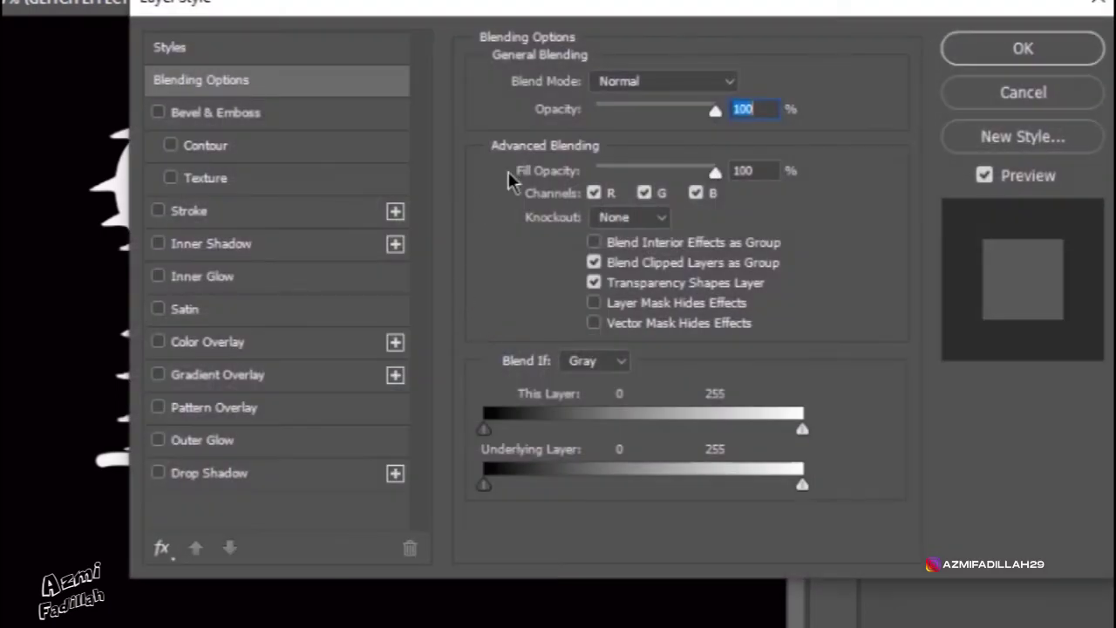
left_click(593, 194)
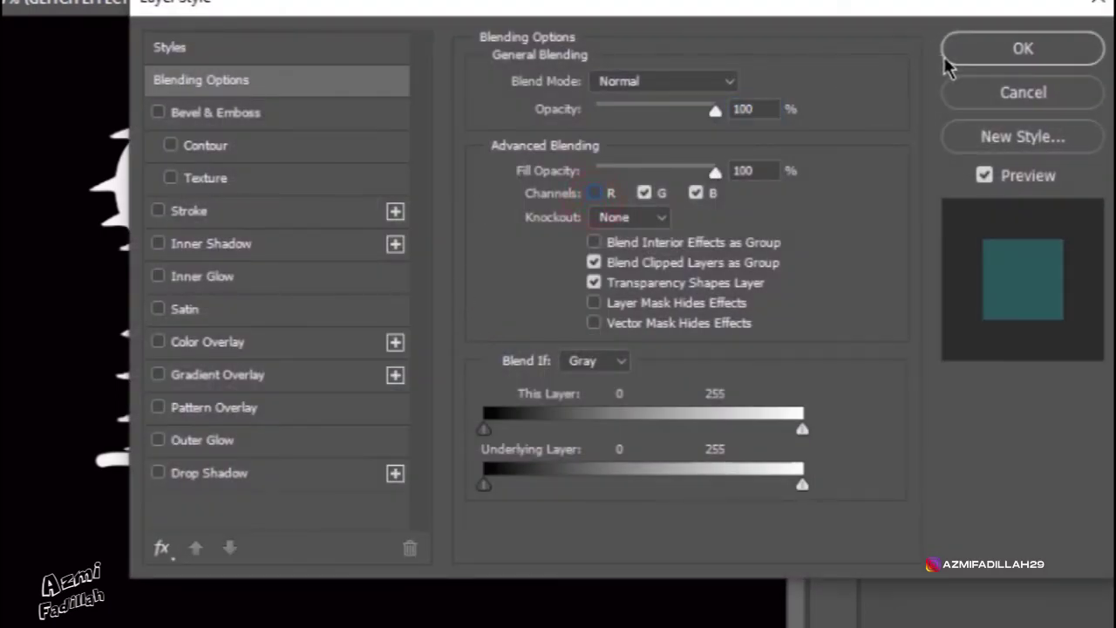
left_click(968, 52)
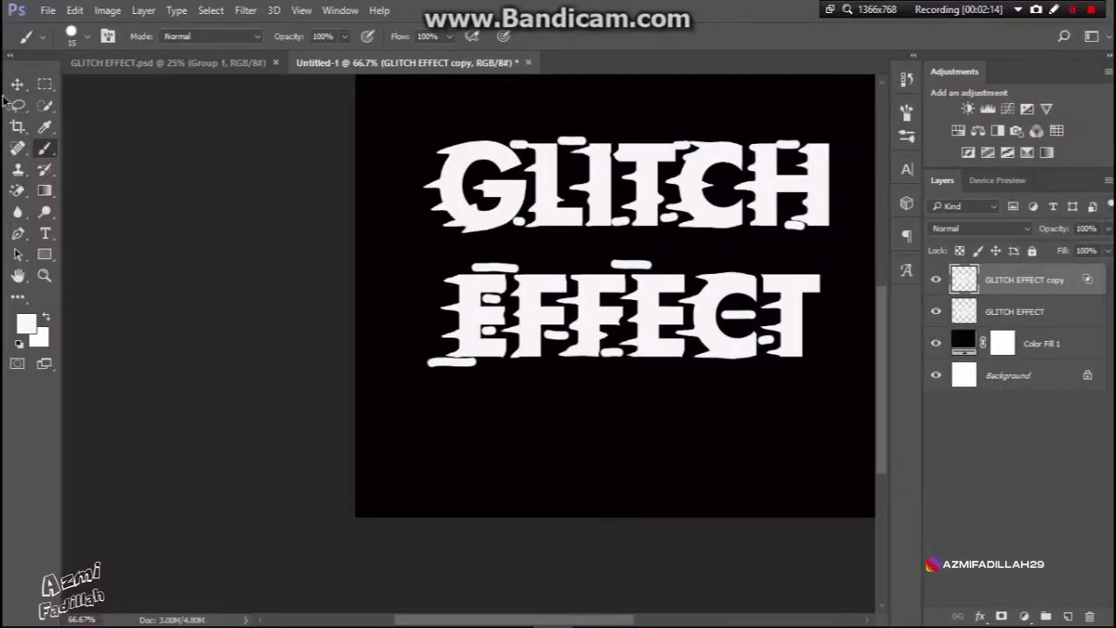
Nudge the GLITCH EFFECT copy layer slightly to the left of the original lettering with the Move tool.
left_click(31, 84)
key("Left")
key("Left")
key("Left")
key("Left")
key("Left")
key("Left")
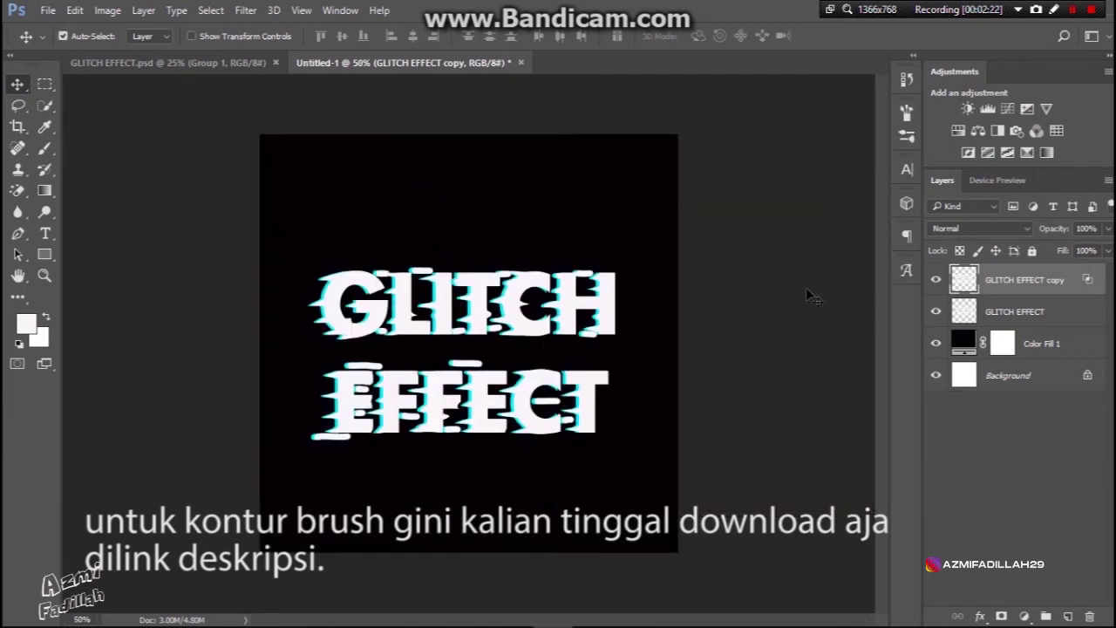
Duplicate the GLITCH EFFECT copy layer as GLITCH EFFECT copy 2 in the Untitled-1 document.
right_click(973, 288)
left_click(972, 272)
right_click(972, 275)
right_click(1025, 280)
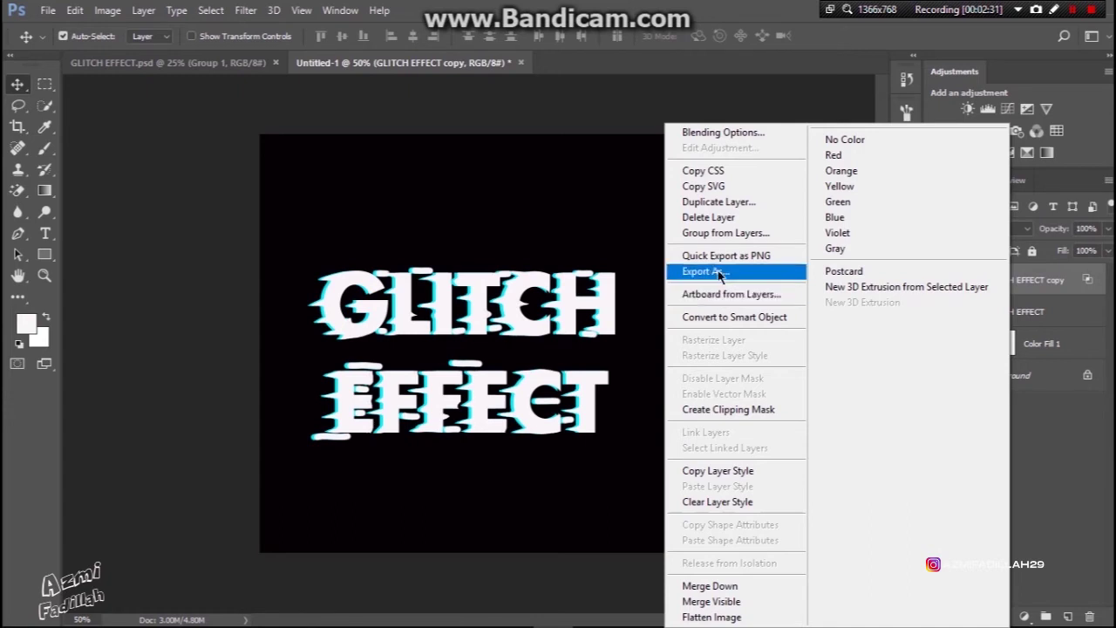
left_click(717, 202)
left_click(705, 178)
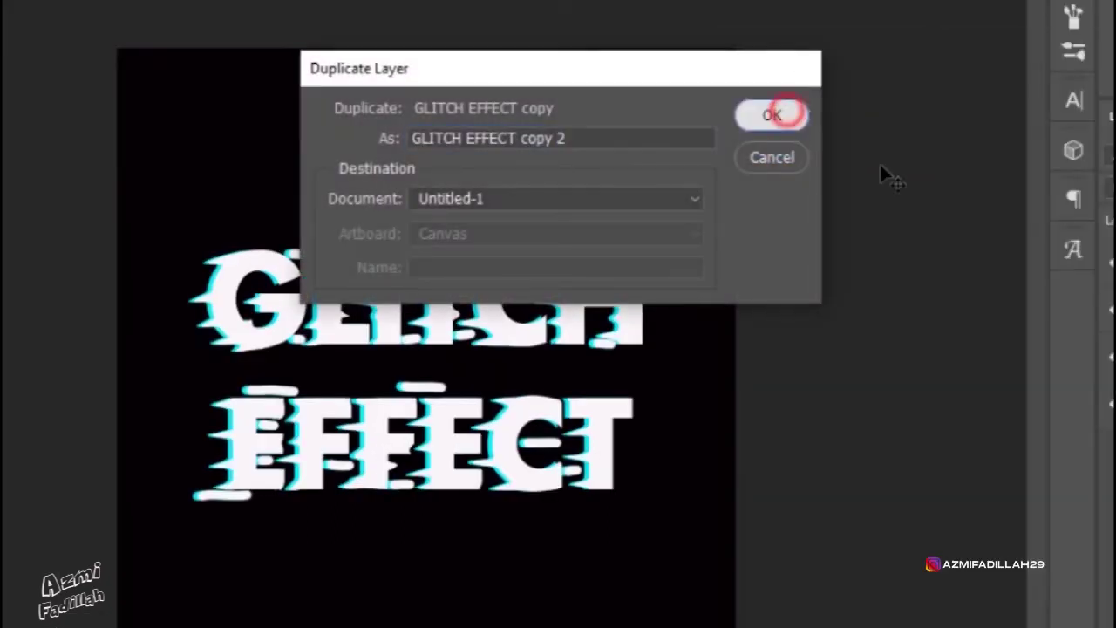
Turn off the G channel in the blending options of the GLITCH EFFECT copy 2 layer, leaving only B on.
right_click(934, 279)
left_click(717, 231)
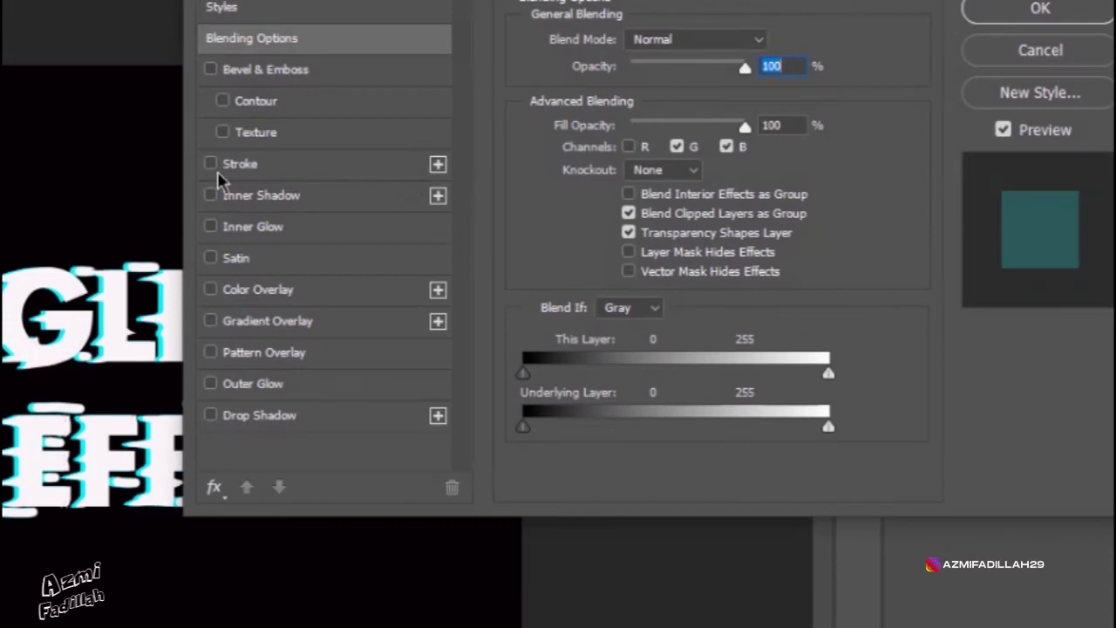
left_click(726, 146)
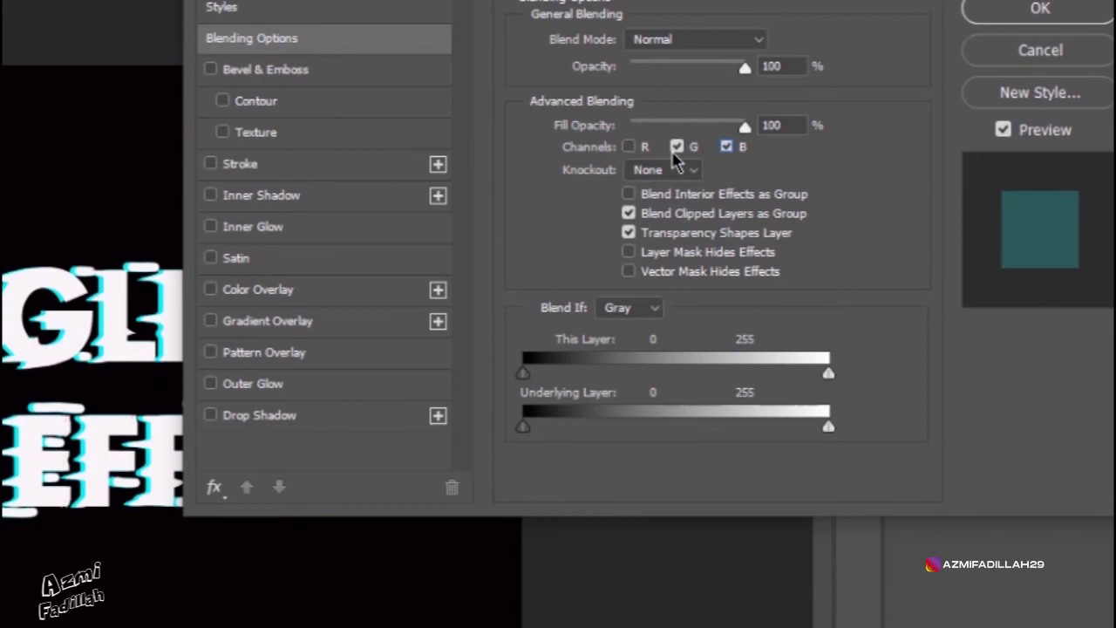
left_click(676, 149)
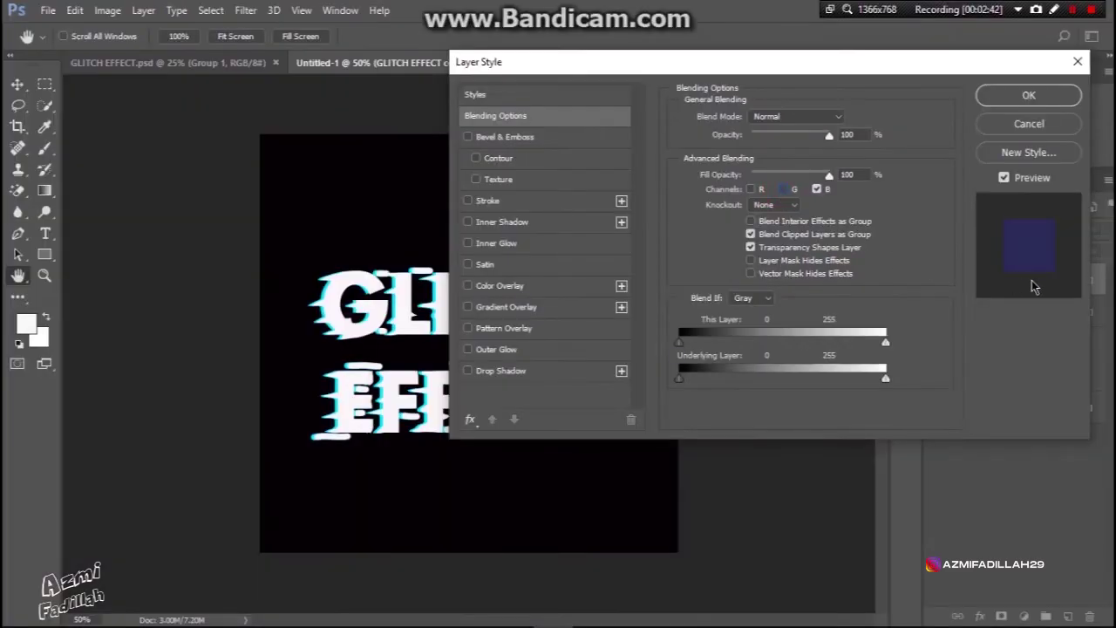
left_click(1044, 263)
left_click(1018, 250)
left_click(1029, 95)
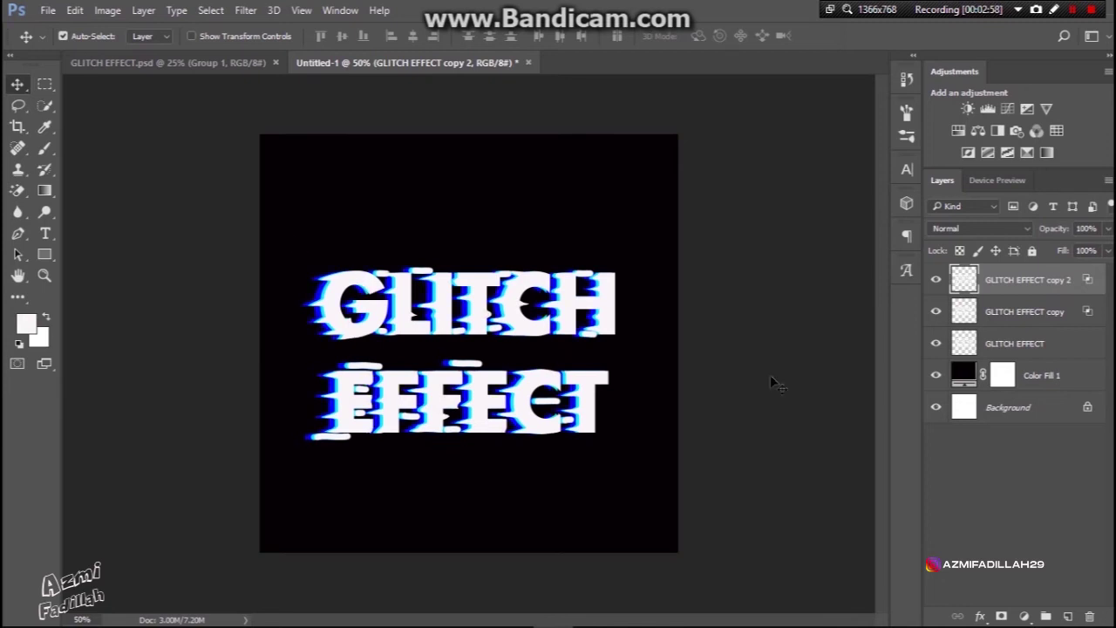
Nudge the GLITCH EFFECT copy layer slightly to the left to adjust its offset from the other lettering layers.
left_click(1008, 312)
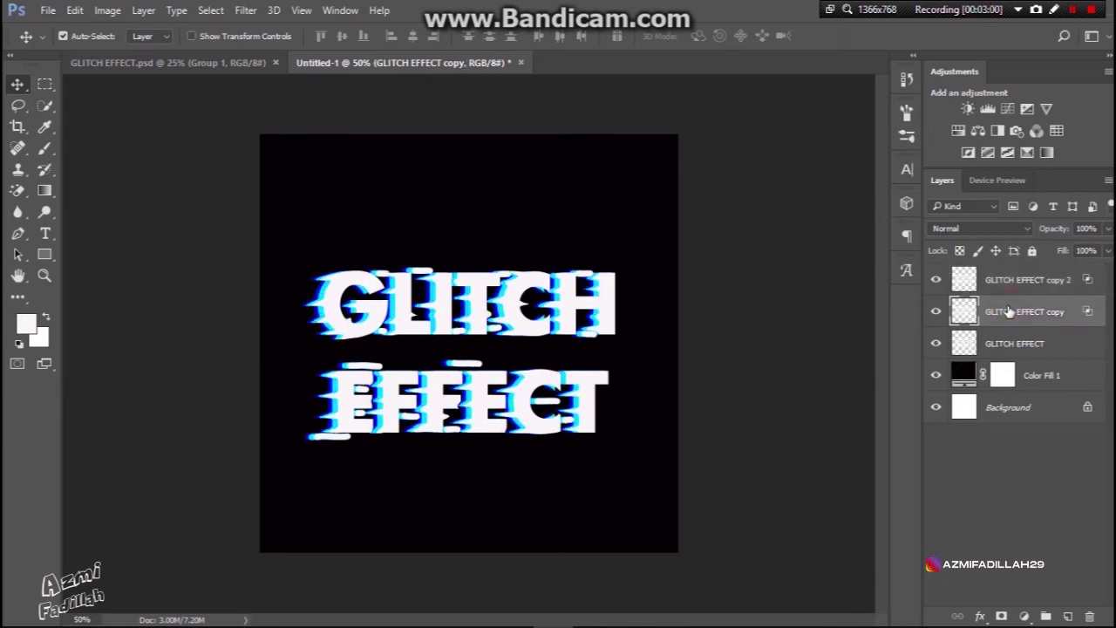
key("Left")
key("Left")
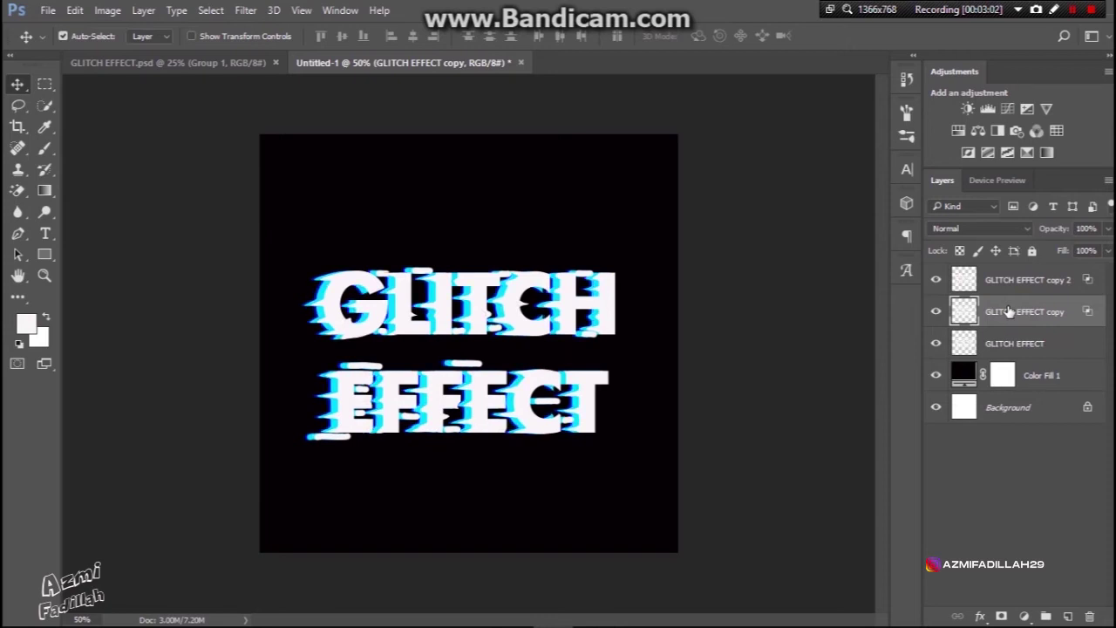
key("Right")
key("Right")
key("Right")
key("Right")
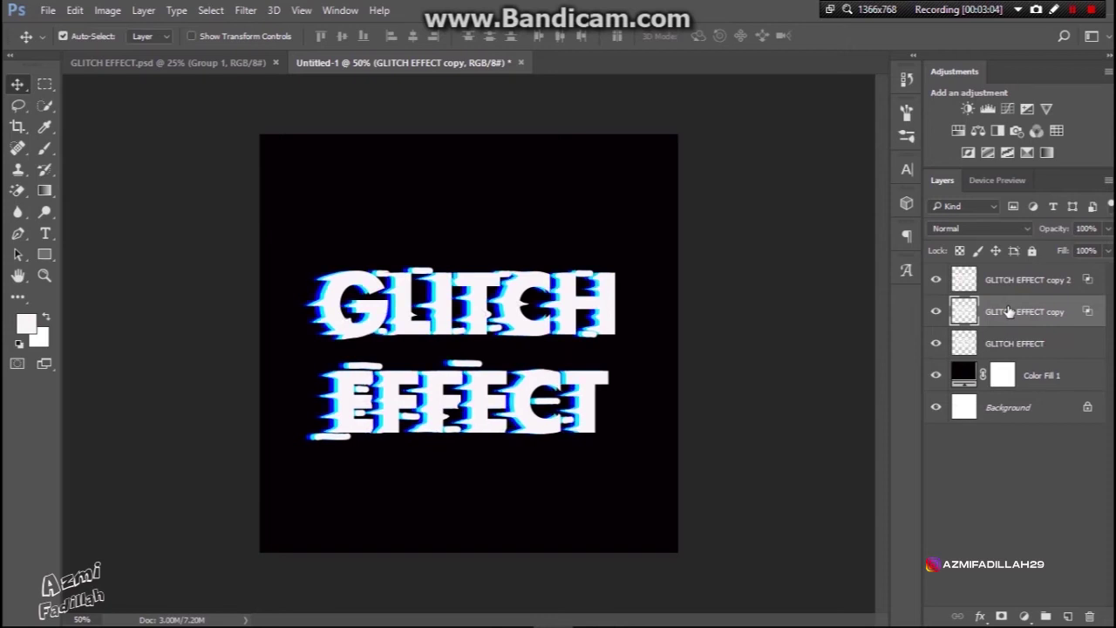
key("Left")
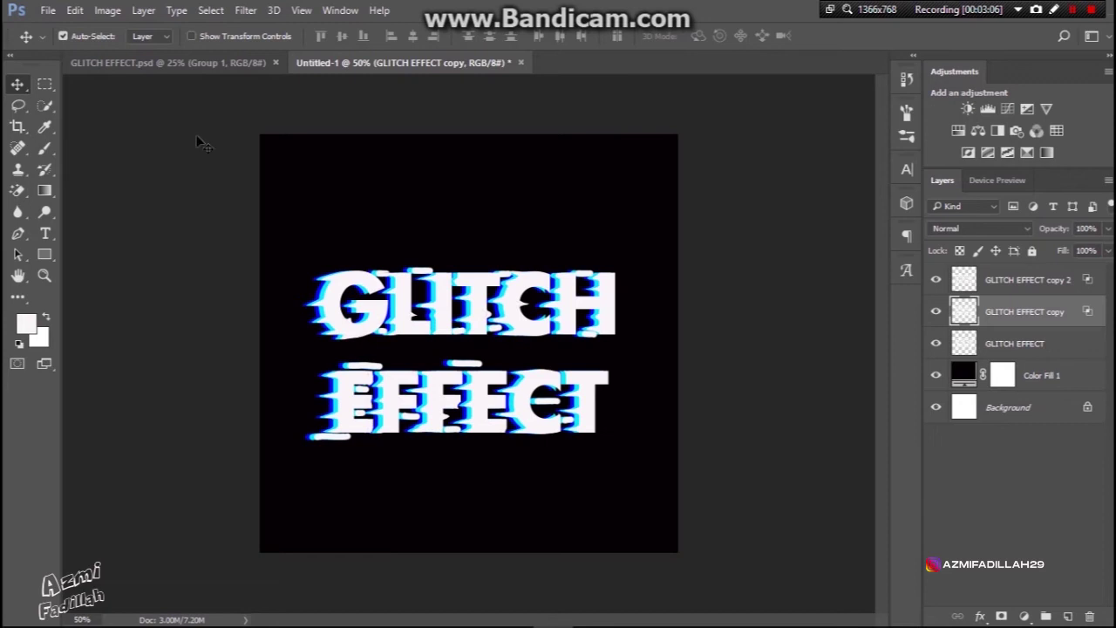
Paint the canvas's upper-left corner solid pink (#f233b5) with the Brush on a new layer directly above Color Fill 1.
left_click(45, 152)
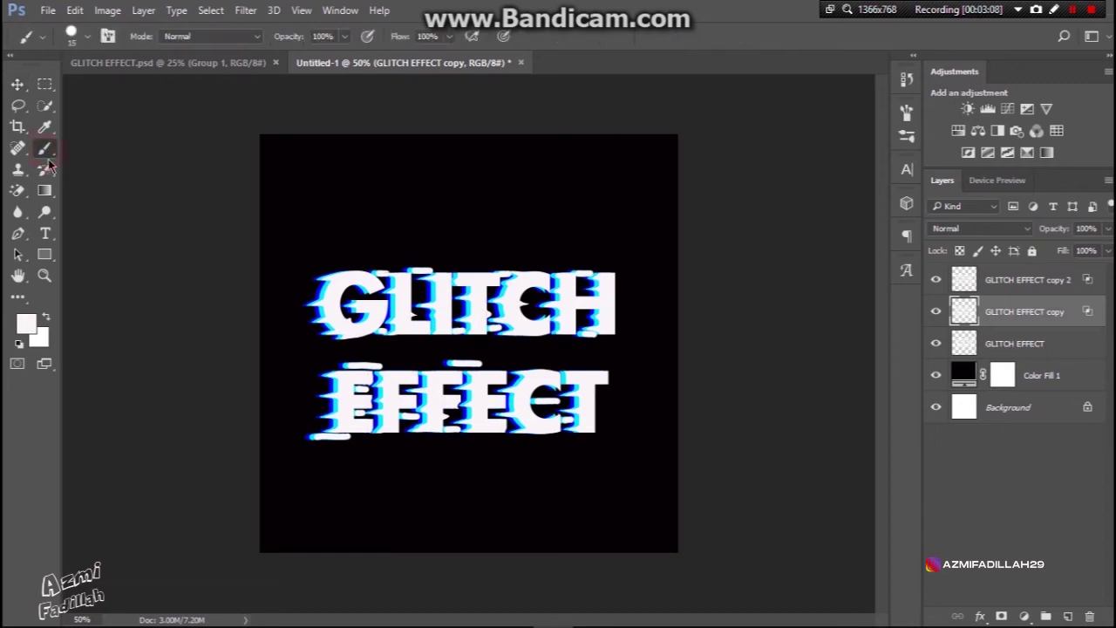
left_click(27, 323)
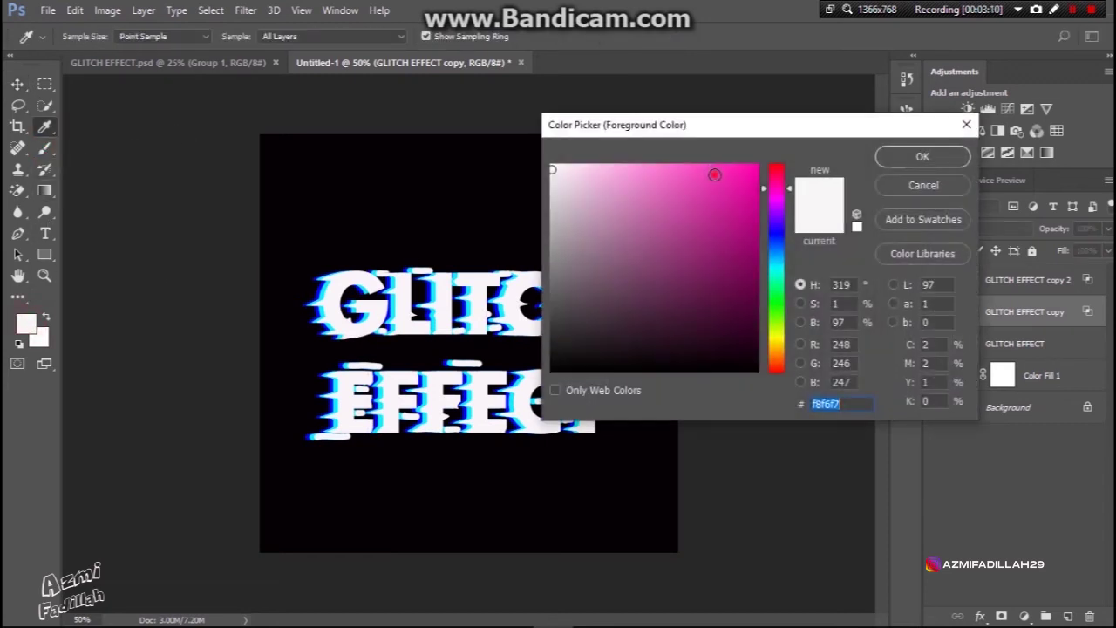
left_click(714, 174)
left_click(922, 156)
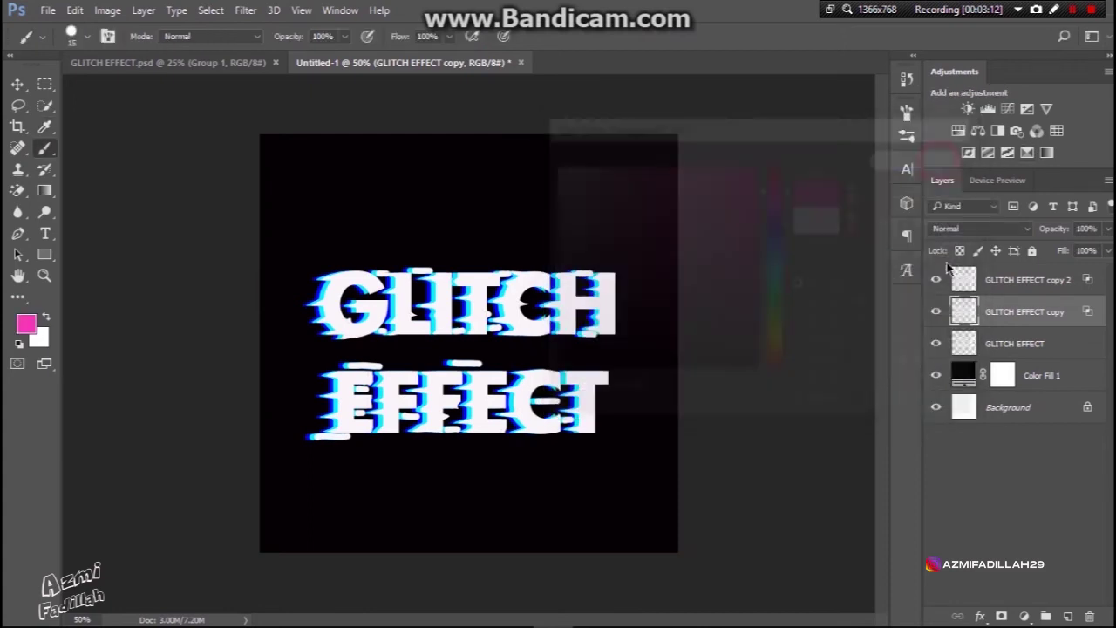
left_click(1008, 377)
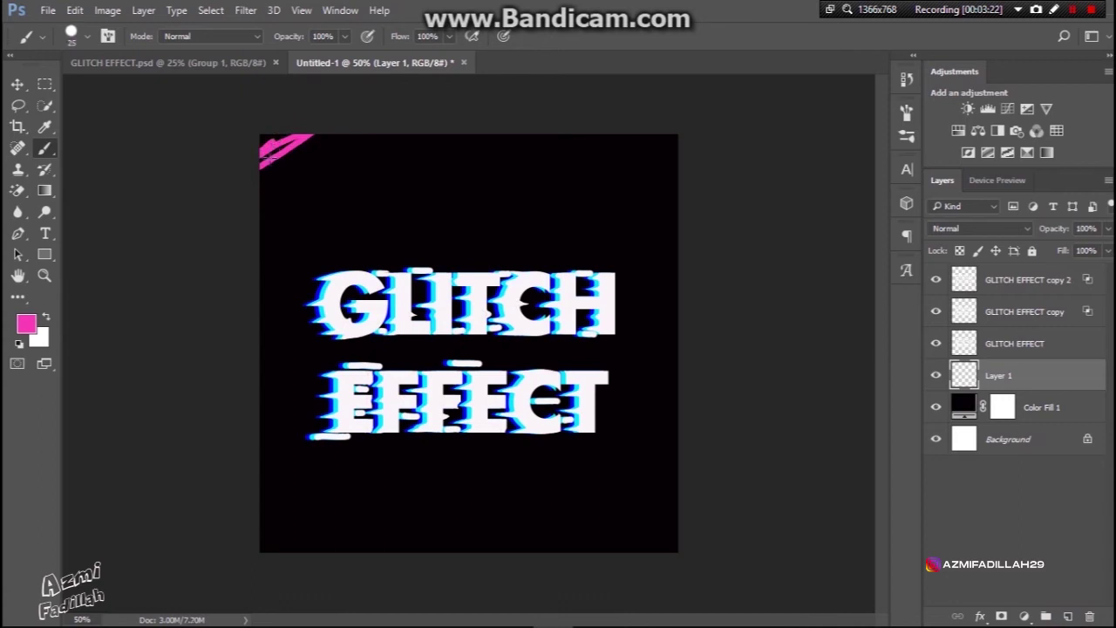
mouse_move(260, 167)
left_mouse_down()
mouse_move(302, 133)
mouse_move(249, 162)
mouse_move(289, 122)
mouse_move(235, 155)
mouse_move(273, 135)
mouse_move(275, 151)
mouse_move(242, 189)
mouse_move(338, 130)
mouse_move(226, 204)
mouse_move(296, 172)
mouse_move(217, 228)
mouse_move(357, 119)
mouse_move(232, 235)
mouse_move(380, 128)
mouse_move(330, 161)
left_mouse_up()
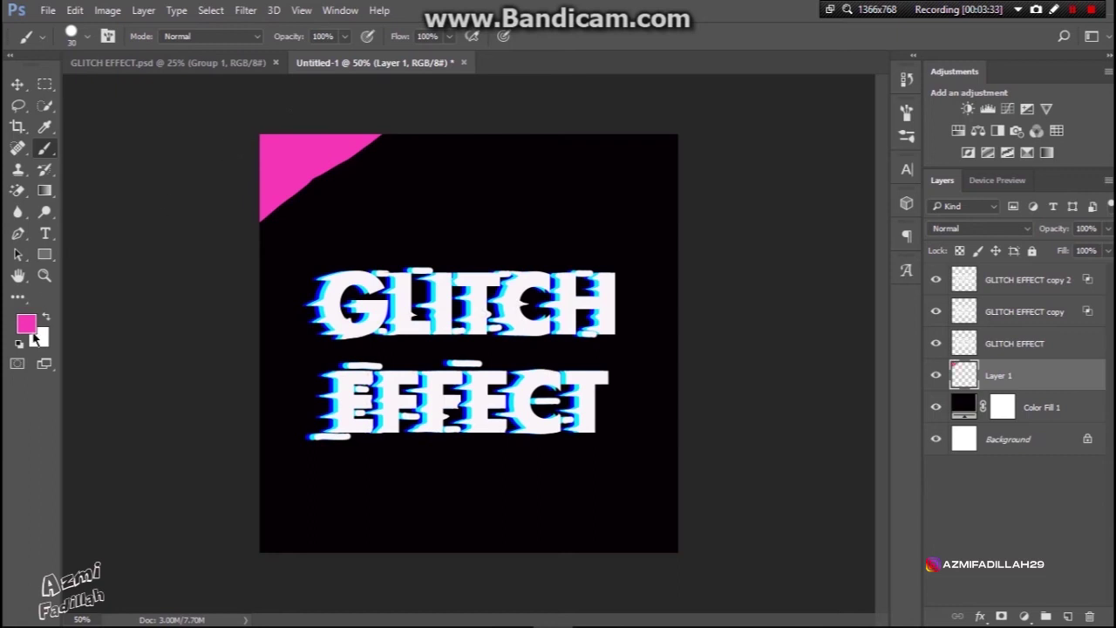
Paint the canvas's lower-right corner on Layer 1 with cyan (#06f5f8) sampled from the lettering's fringe.
left_click(27, 330)
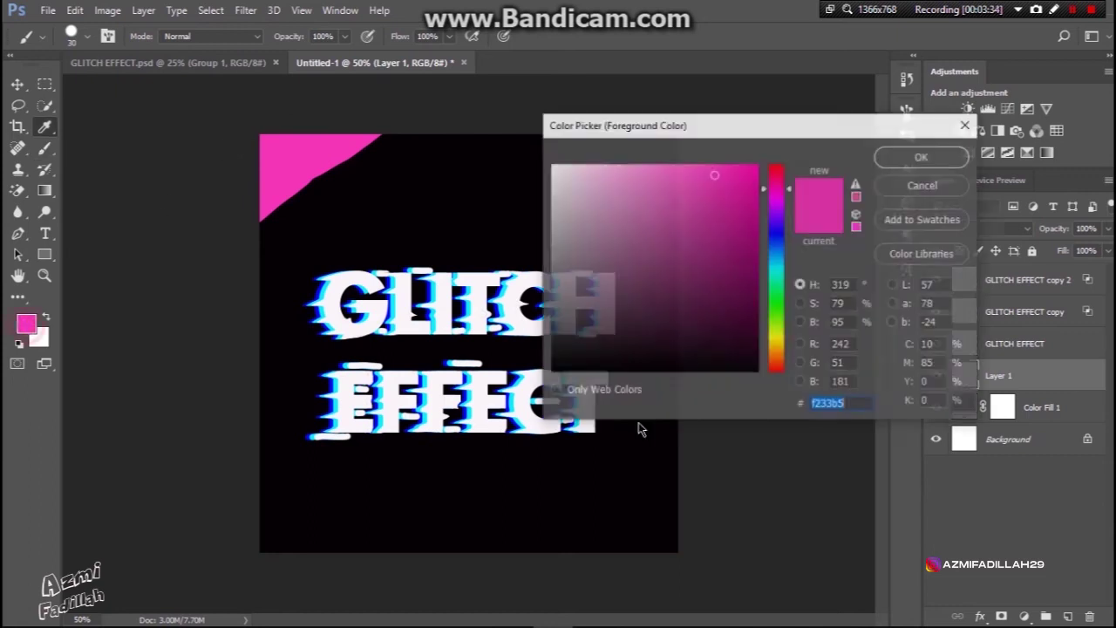
left_click(511, 402)
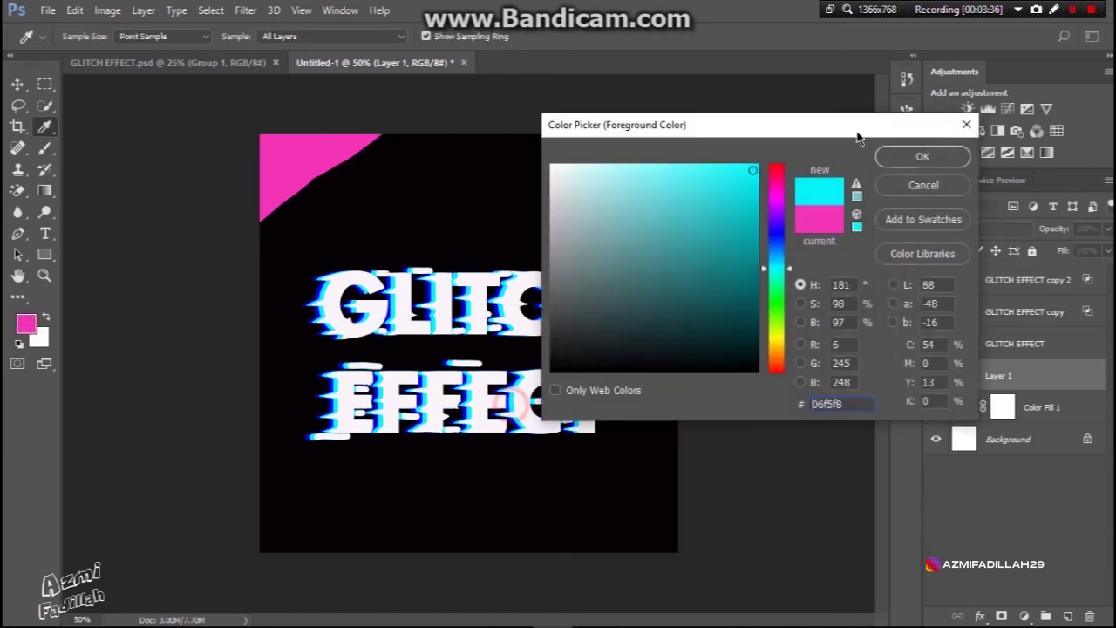
left_click(922, 156)
mouse_move(695, 505)
left_mouse_down()
mouse_move(539, 568)
mouse_move(723, 527)
mouse_move(648, 564)
mouse_move(680, 525)
mouse_move(611, 562)
mouse_move(683, 515)
mouse_move(697, 478)
mouse_move(553, 563)
mouse_move(695, 472)
left_mouse_up()
mouse_move(594, 533)
left_mouse_down()
mouse_move(560, 545)
mouse_move(690, 477)
left_mouse_up()
mouse_move(654, 510)
left_mouse_down()
mouse_move(523, 564)
mouse_move(628, 522)
left_mouse_up()
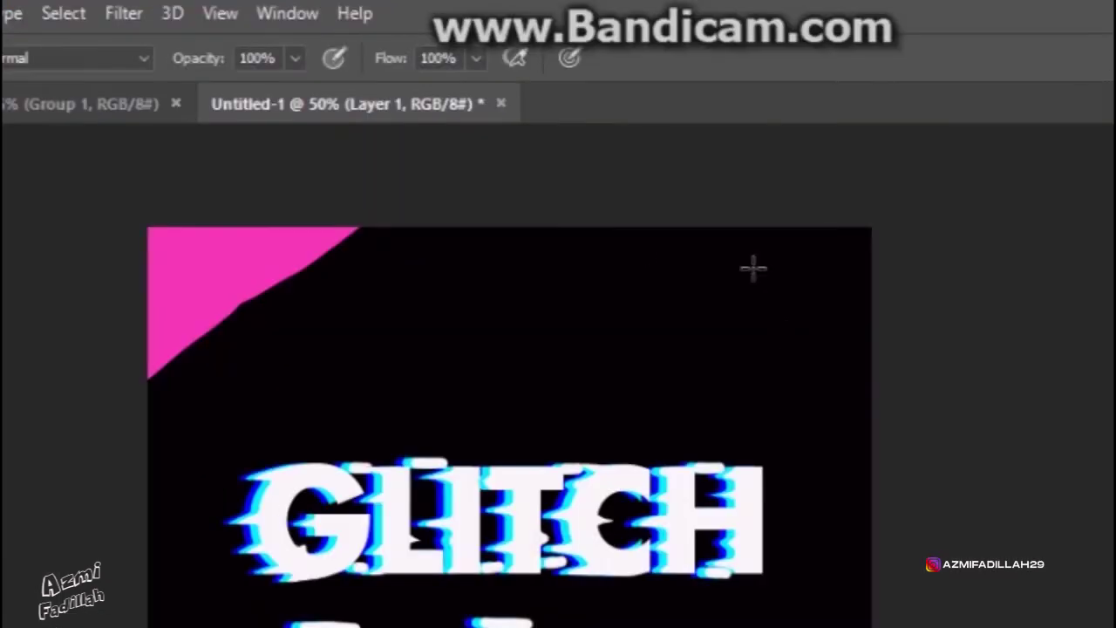
Apply a Gaussian Blur with a radius of 332.2 pixels to the painted corners on Layer 1.
left_click(241, 11)
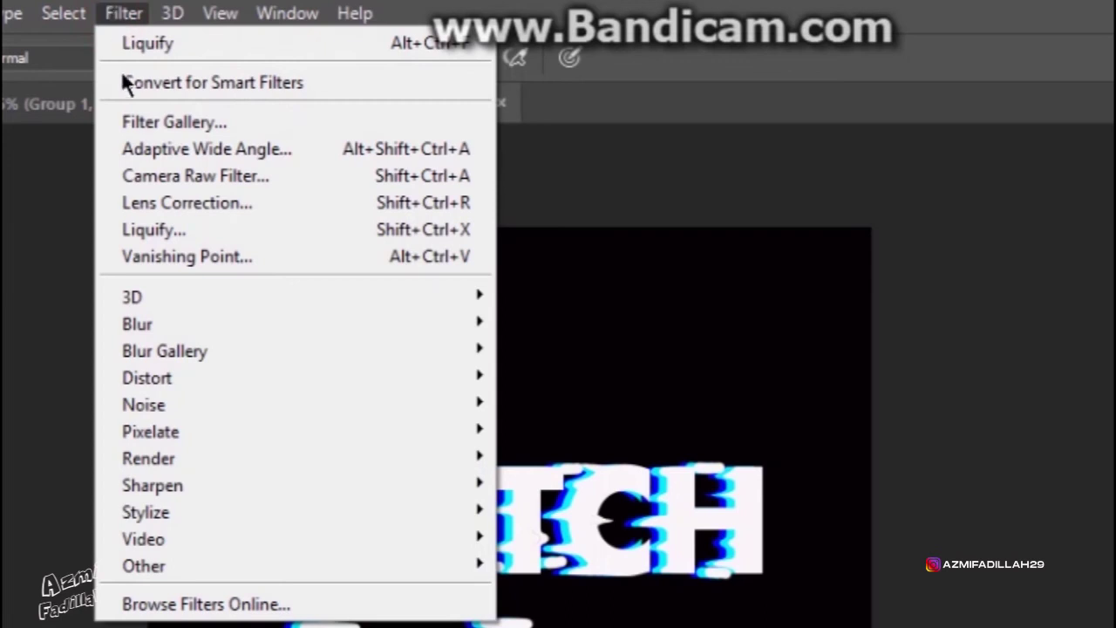
mouse_move(467, 362)
mouse_move(471, 324)
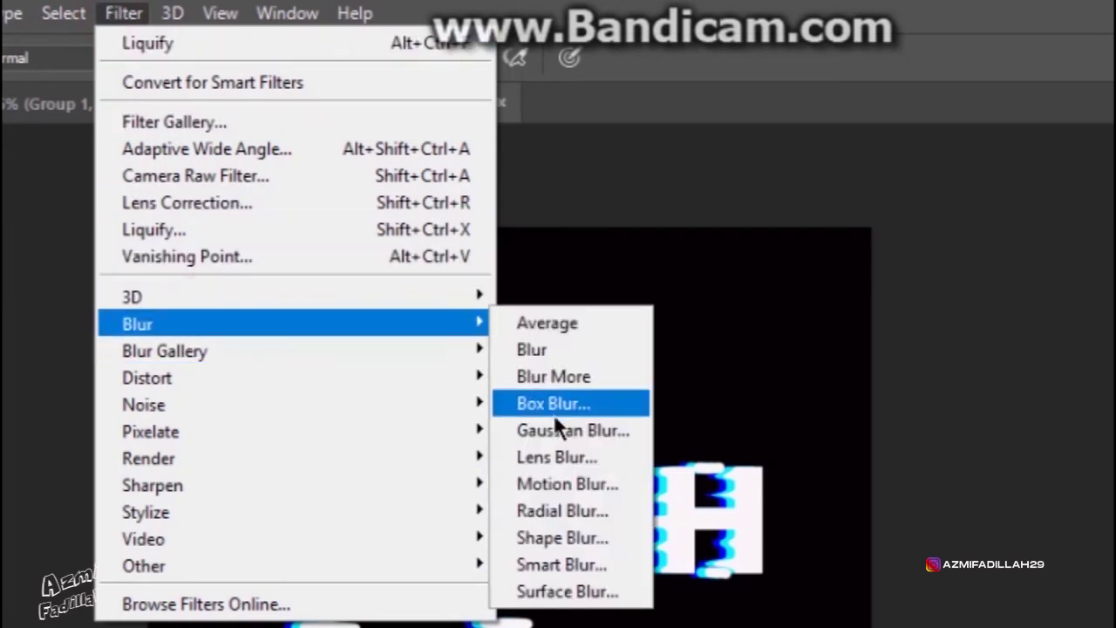
left_click(569, 433)
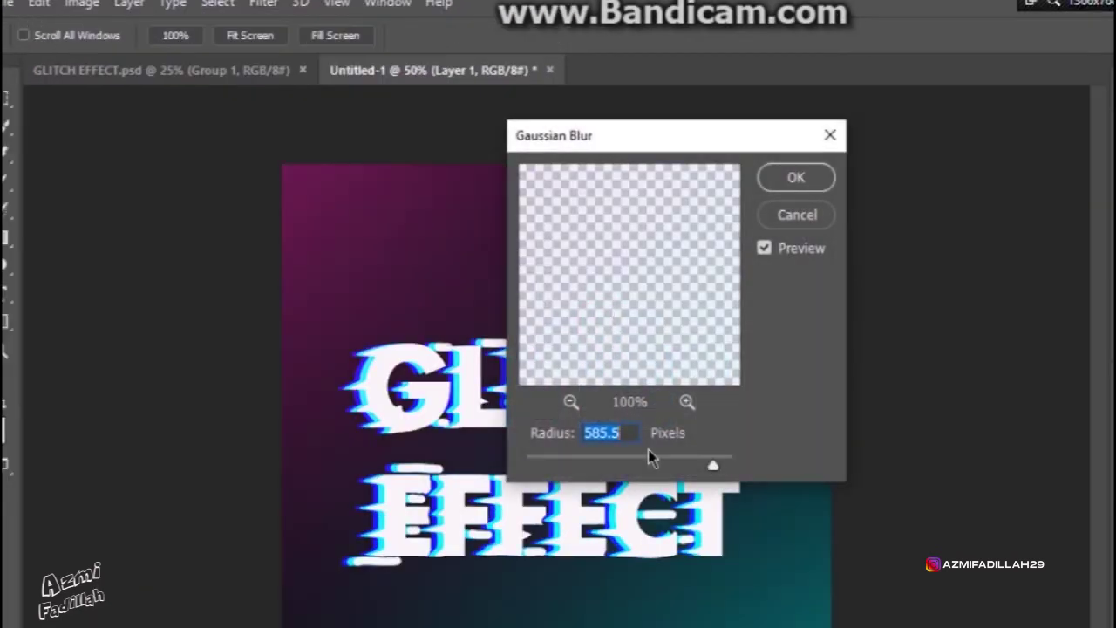
left_click(666, 466)
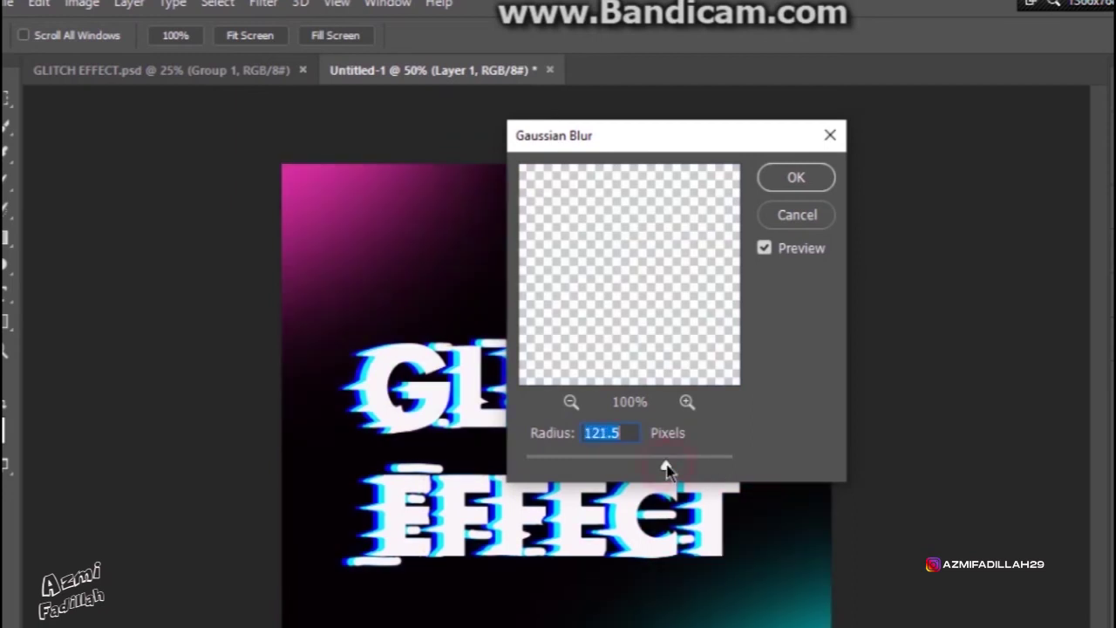
left_click_drag(700, 466, 707, 465)
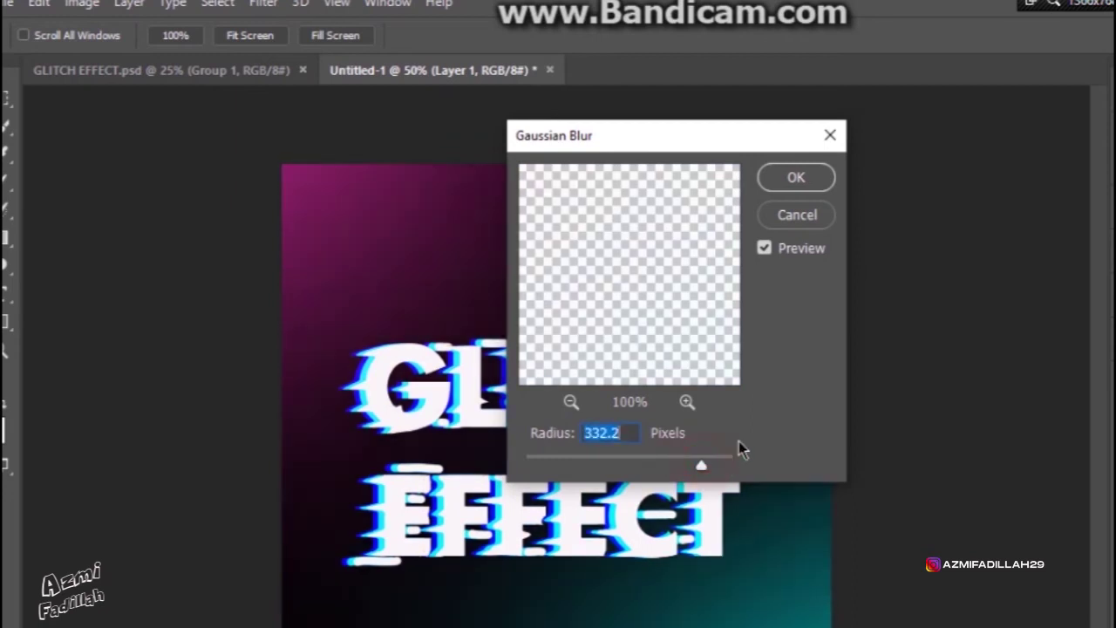
left_click(796, 177)
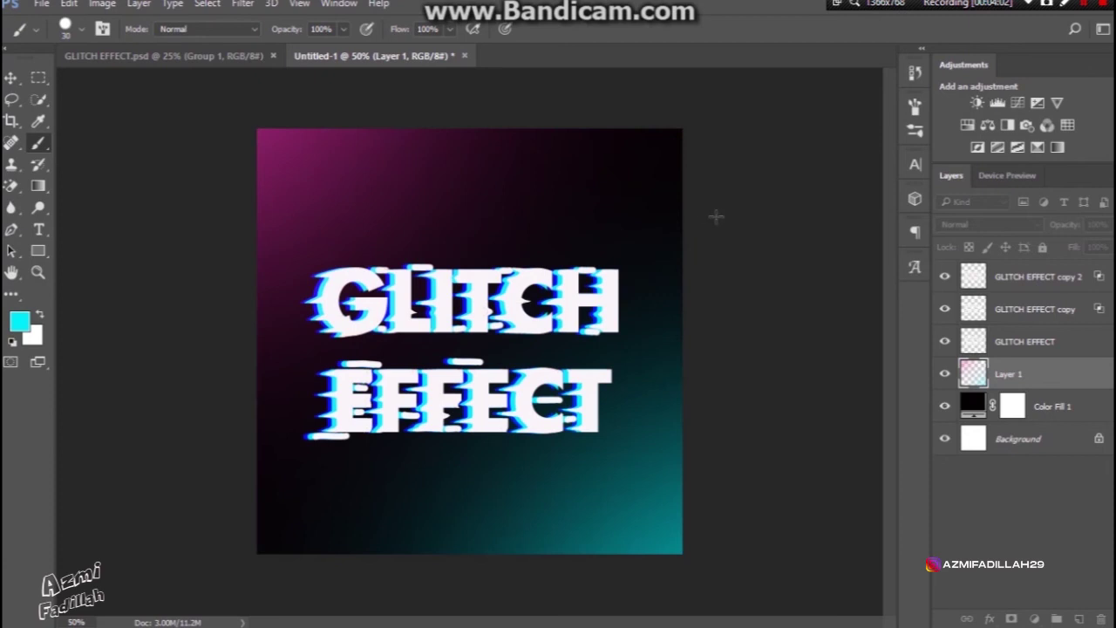
Add a new layer above Layer 1 and choose the 3064 px abstract brush tip for the Brush.
right_click(1005, 372)
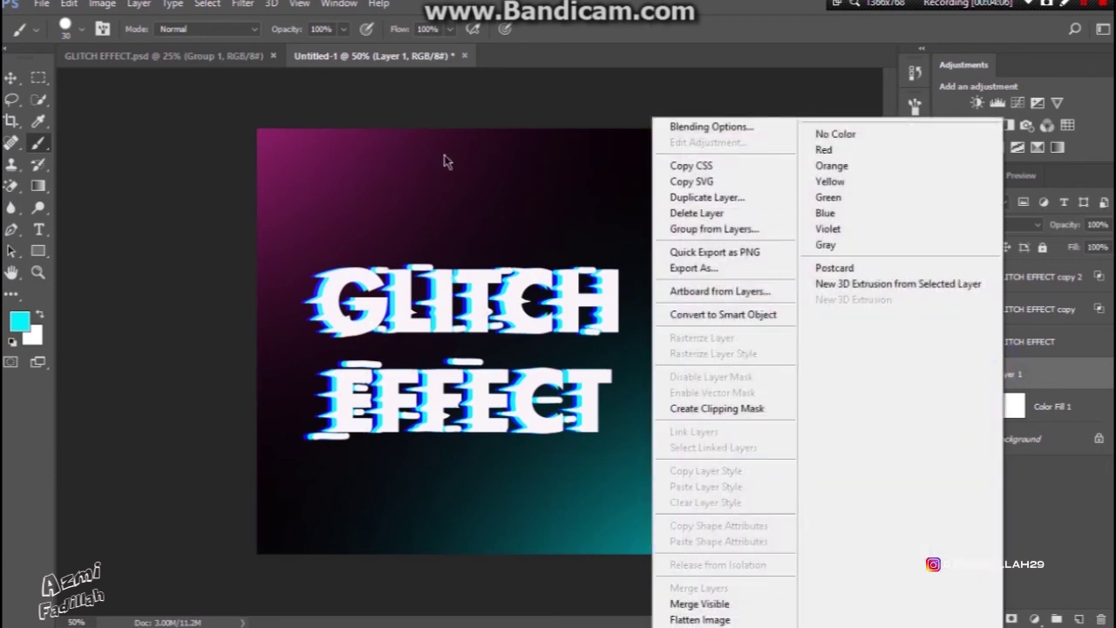
left_click(8, 78)
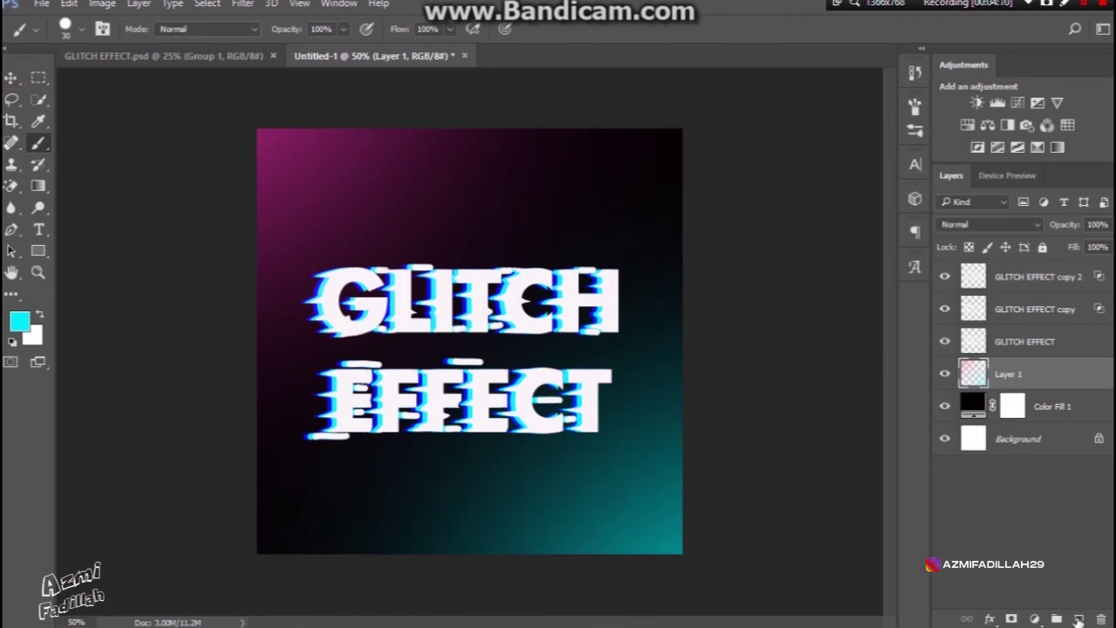
left_click(1078, 618)
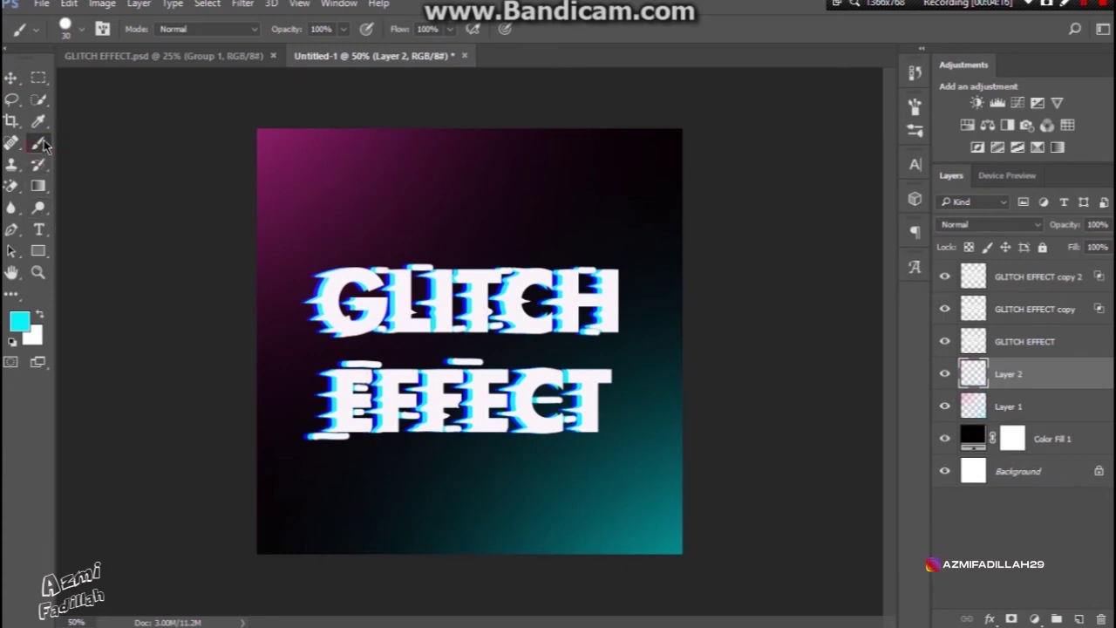
left_click(84, 30)
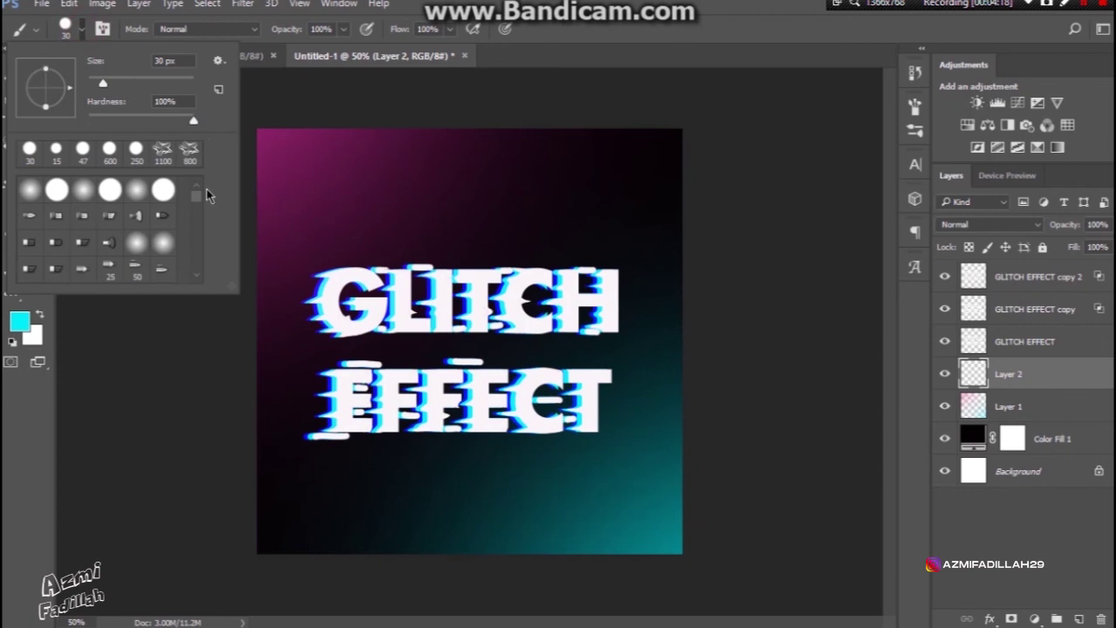
left_click_drag(196, 202, 194, 270)
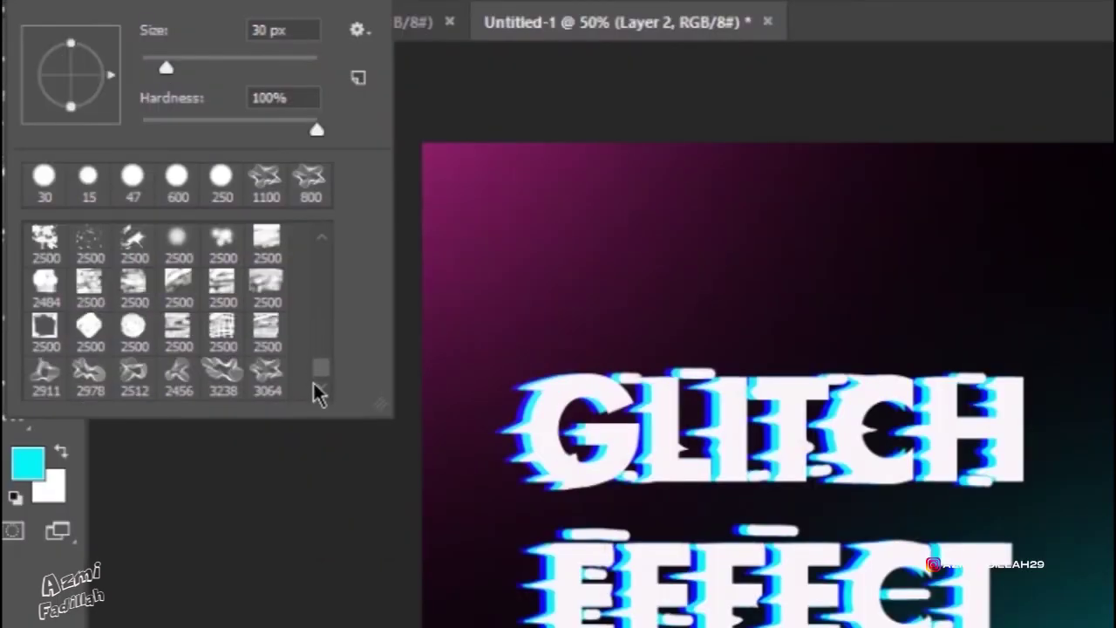
left_click(267, 391)
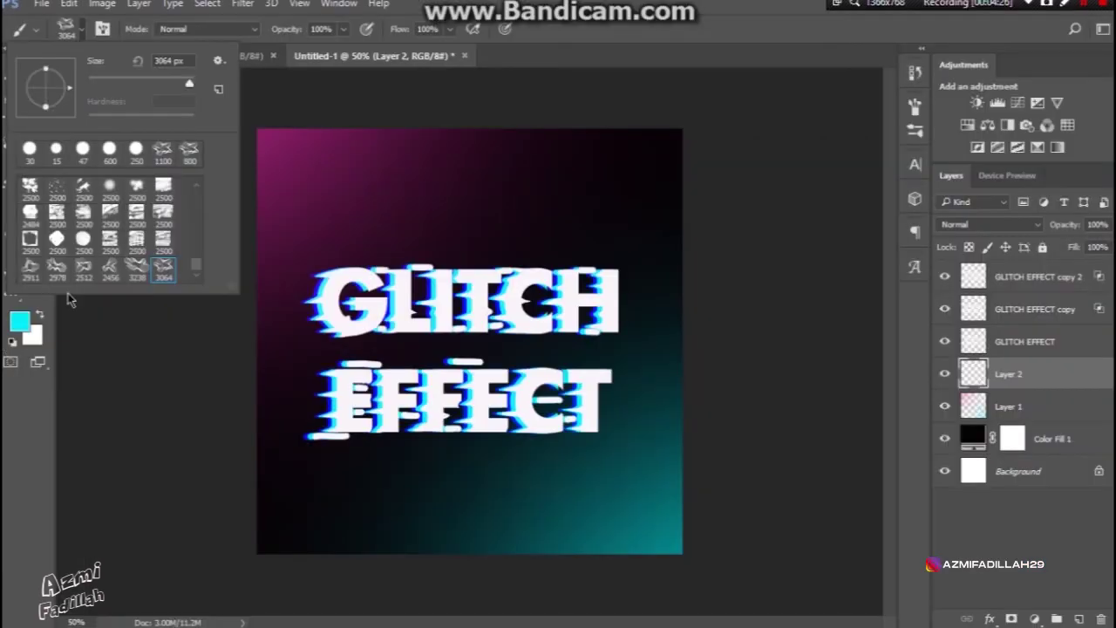
Set the foreground colour to bright magenta (#f806bc).
left_click(16, 323)
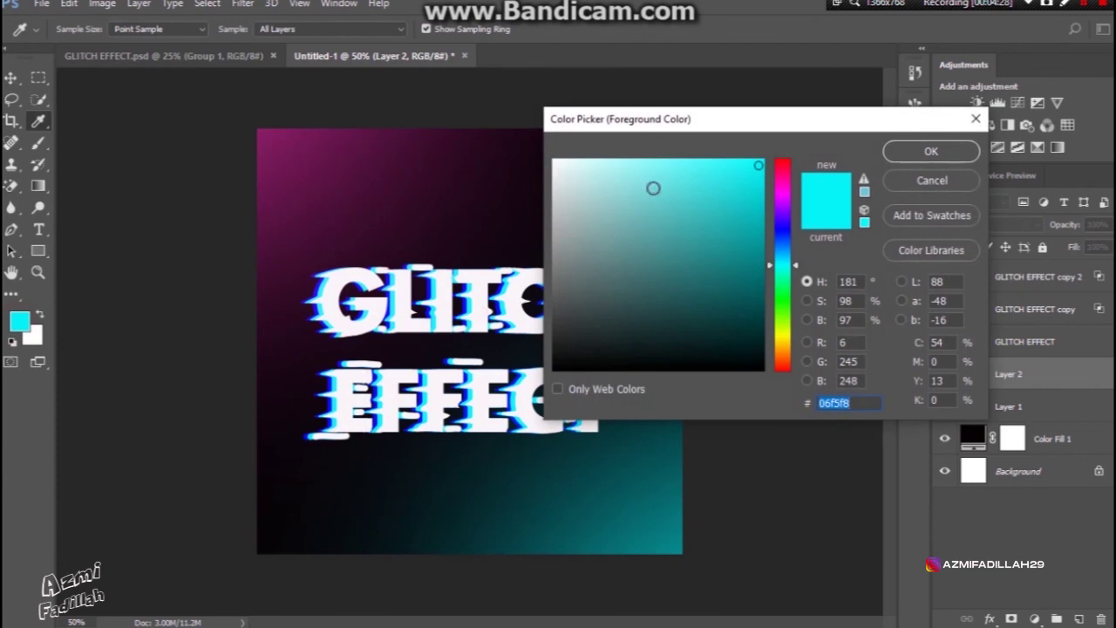
left_click(789, 186)
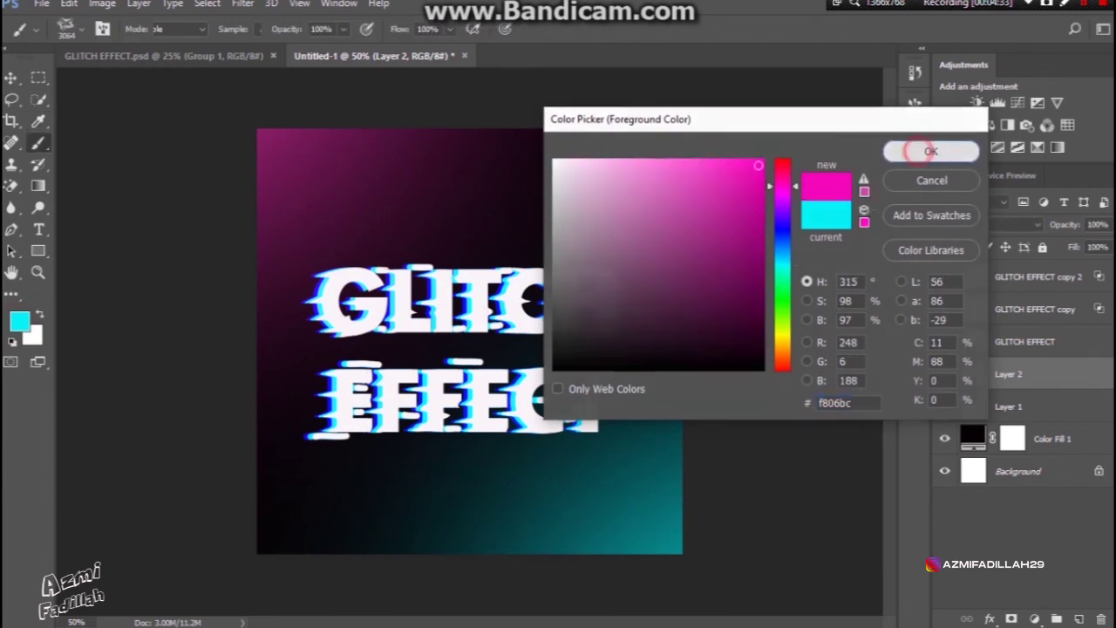
left_click(925, 152)
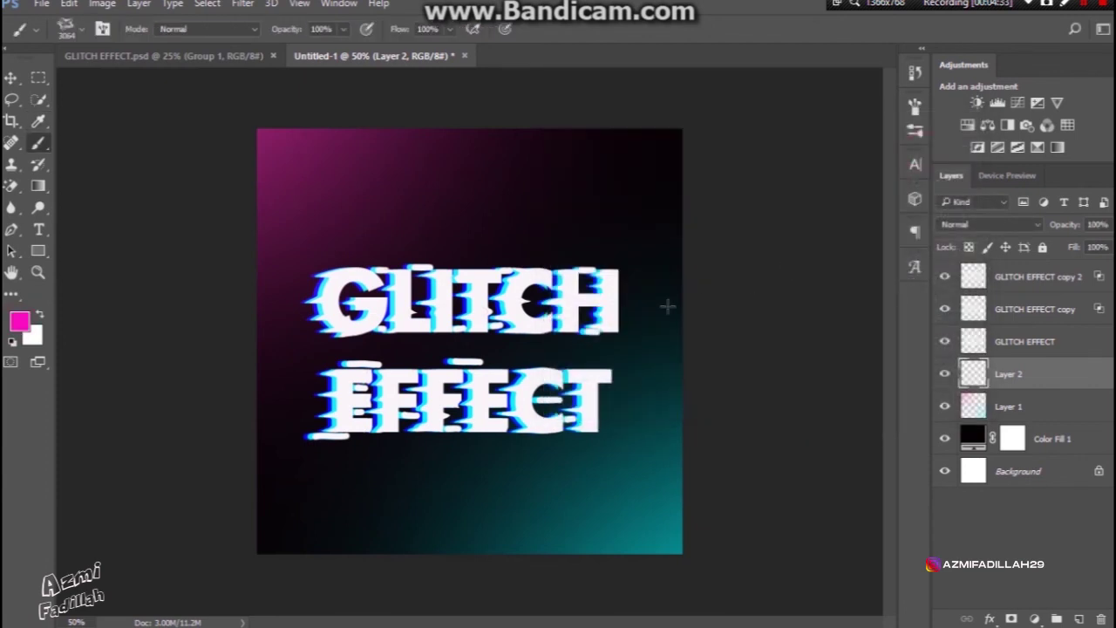
Set the 3064 abstract brush tip's size to 1000 px and stamp it once behind the lettering at the canvas centre on Layer 2.
left_click(80, 29)
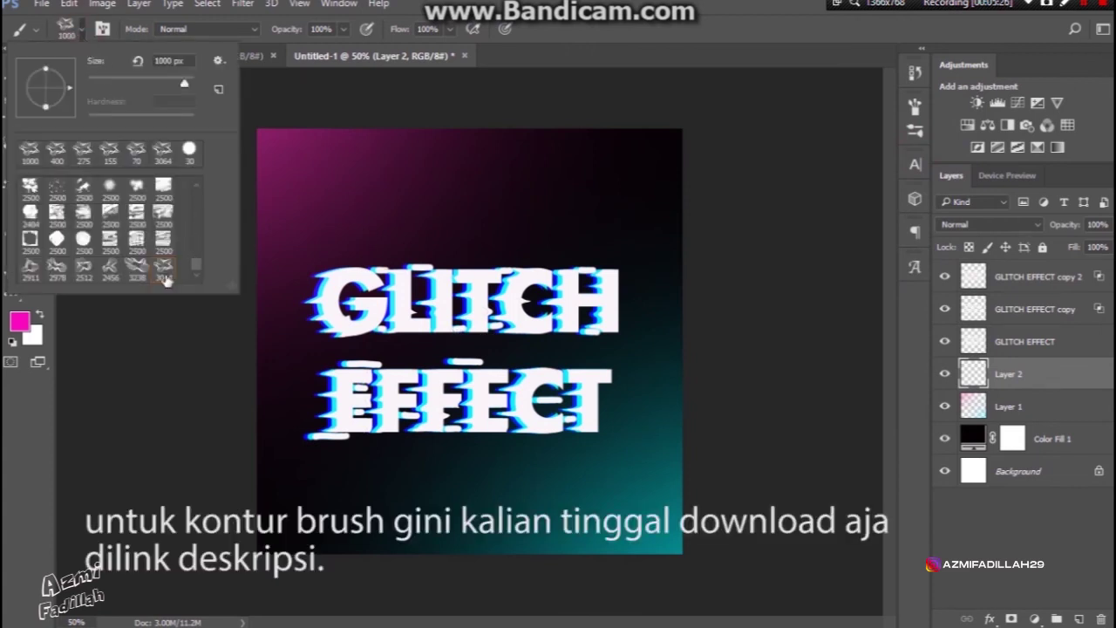
left_click(165, 279)
left_click(153, 82)
left_click_drag(154, 85, 172, 84)
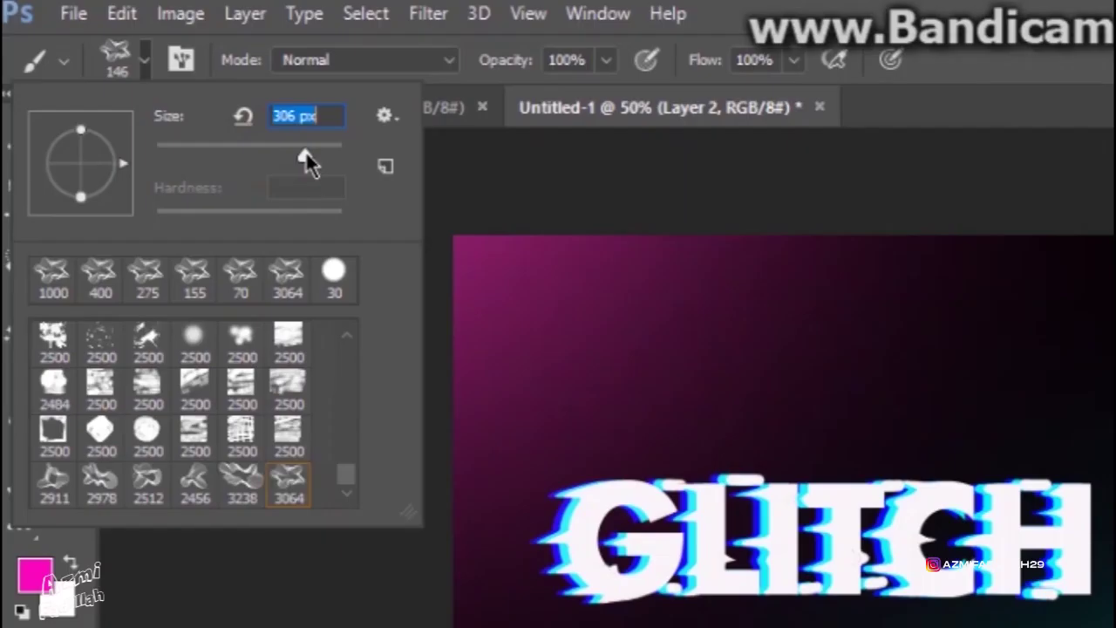
type("100")
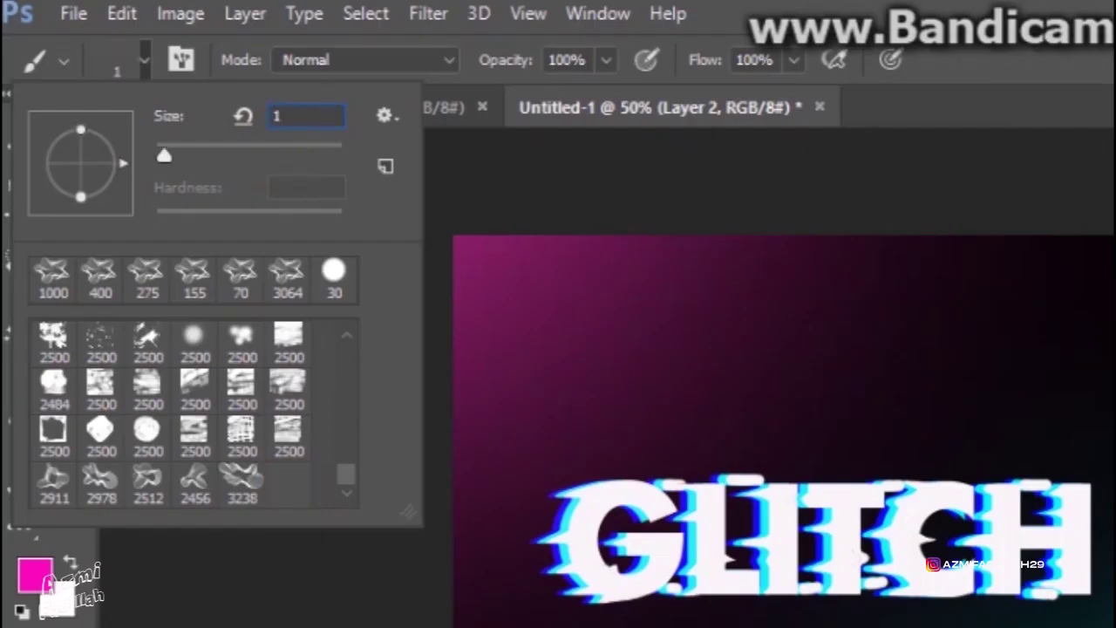
type("0")
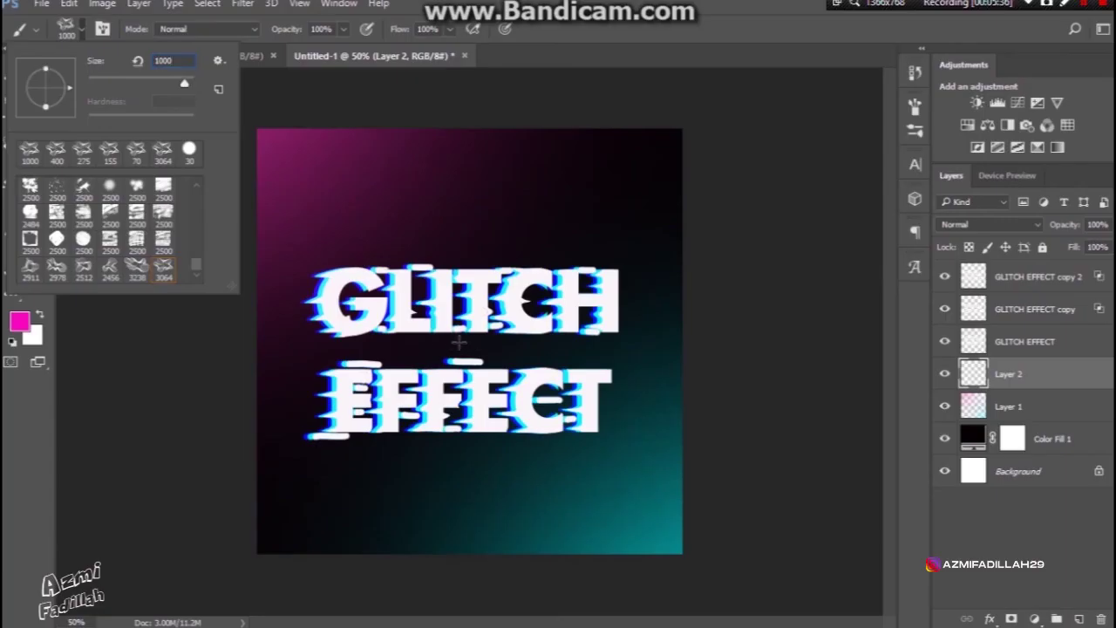
left_click(460, 342)
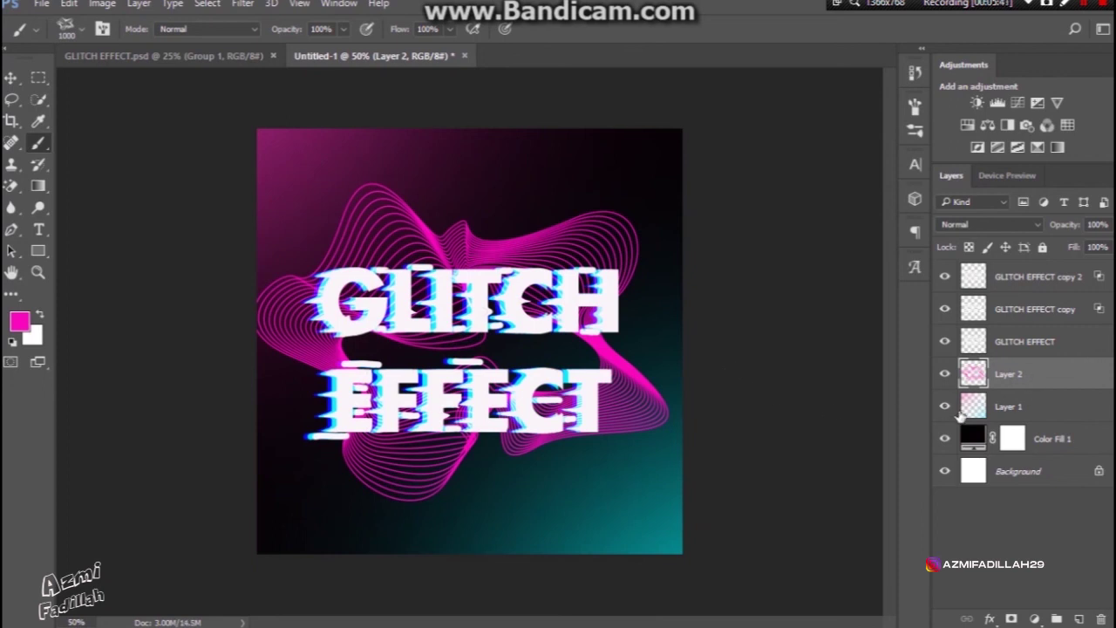
Add a Gradient Overlay to Layer 2 and set its gradient's starting colour stop to cyan (#19d8f4).
right_click(973, 373)
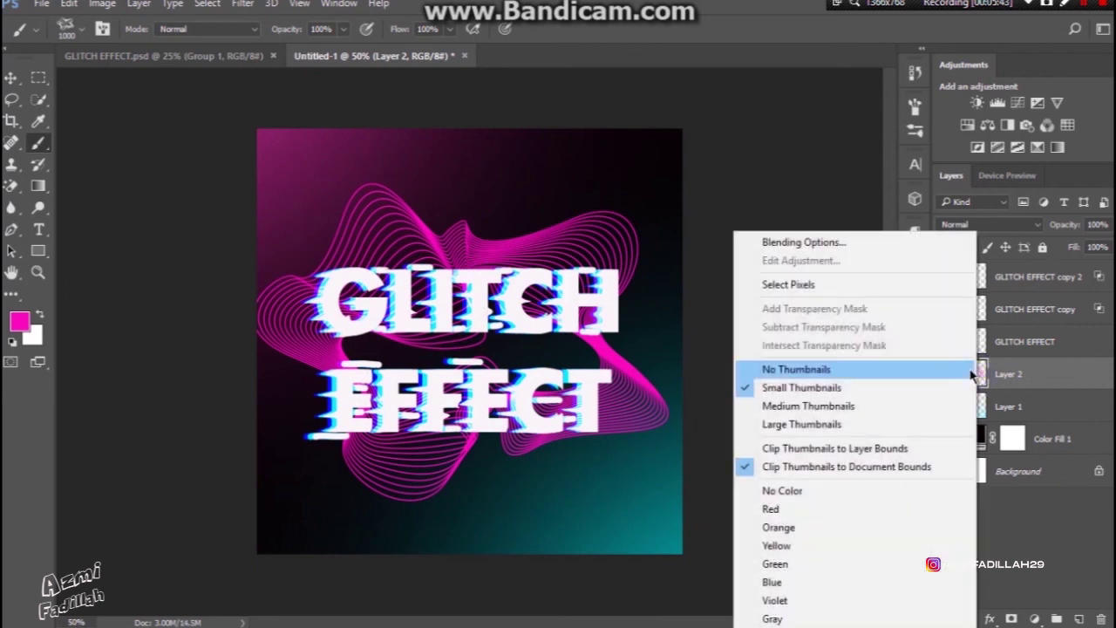
left_click(841, 243)
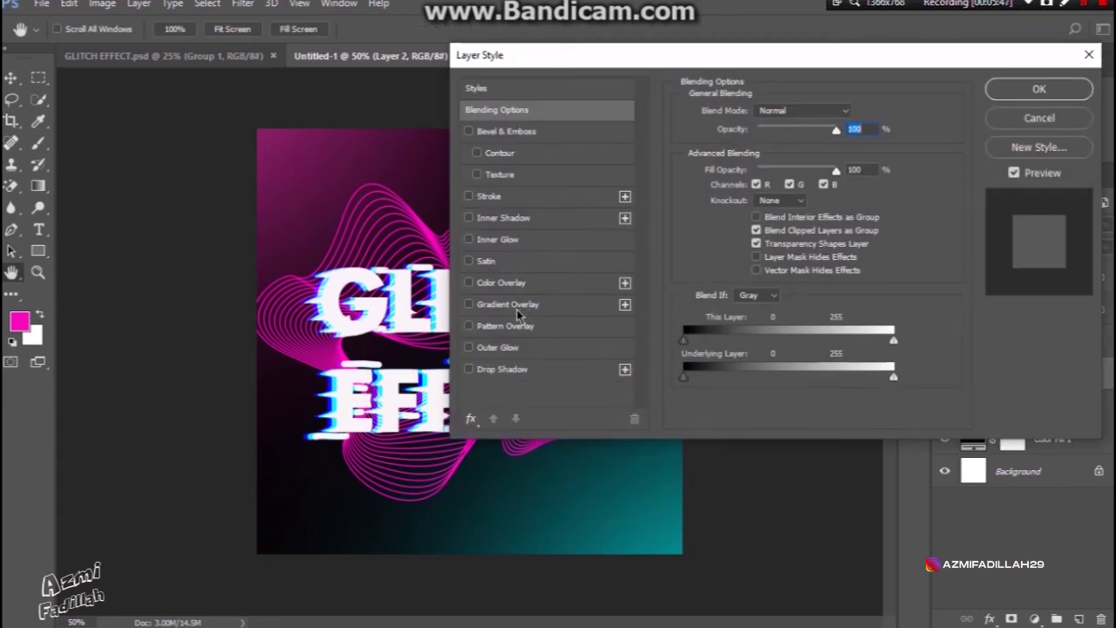
left_click(525, 306)
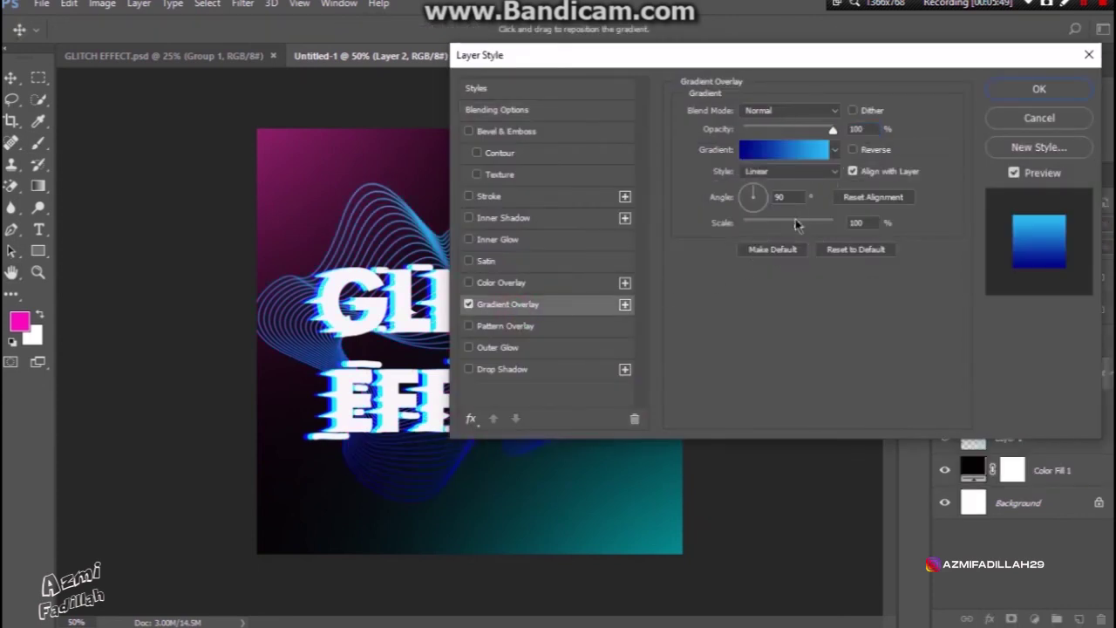
left_click(809, 152)
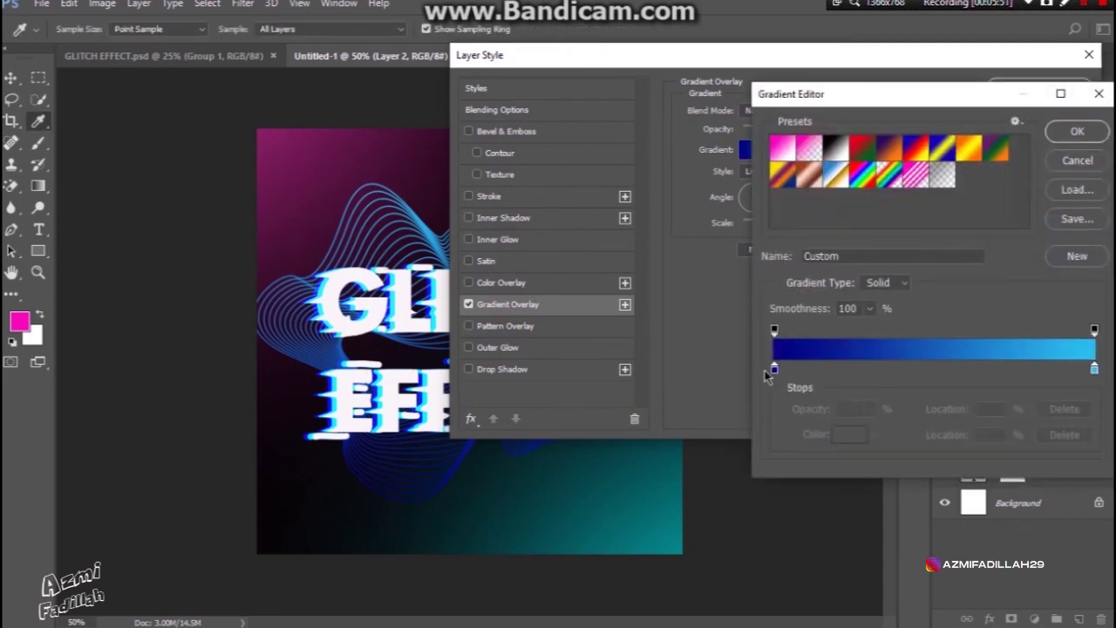
left_click(774, 368)
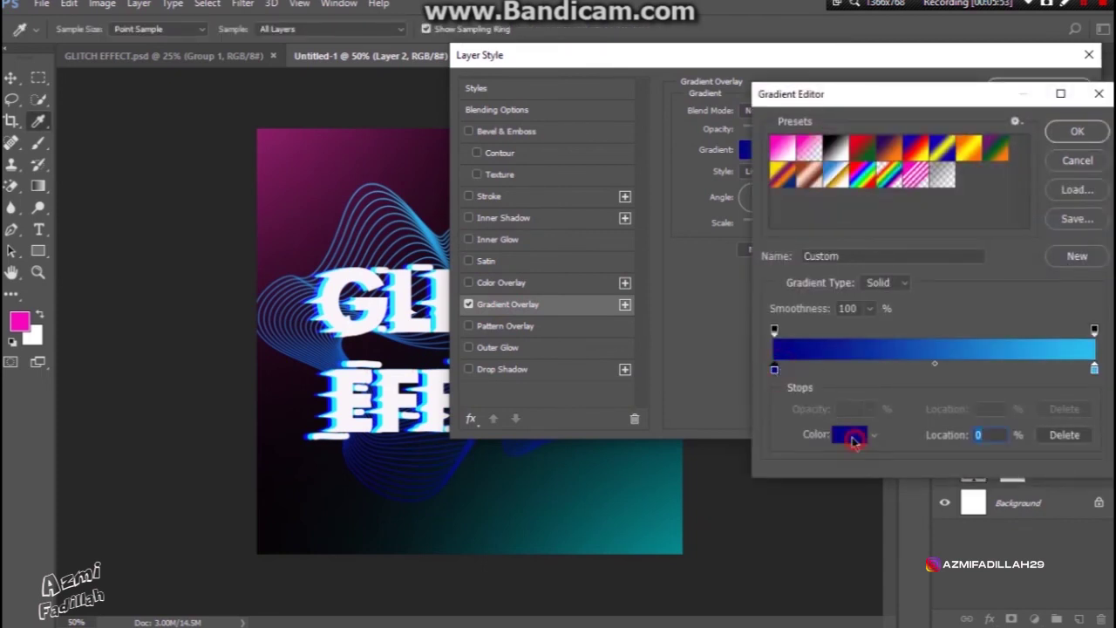
left_click(850, 435)
left_click(767, 261)
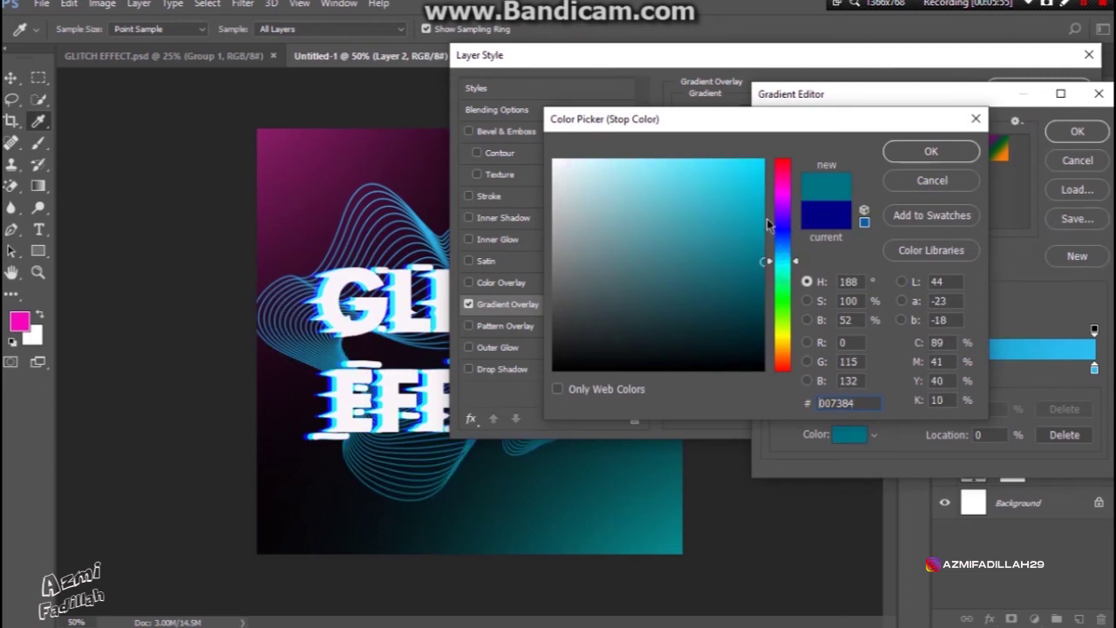
left_click(742, 167)
left_click(911, 152)
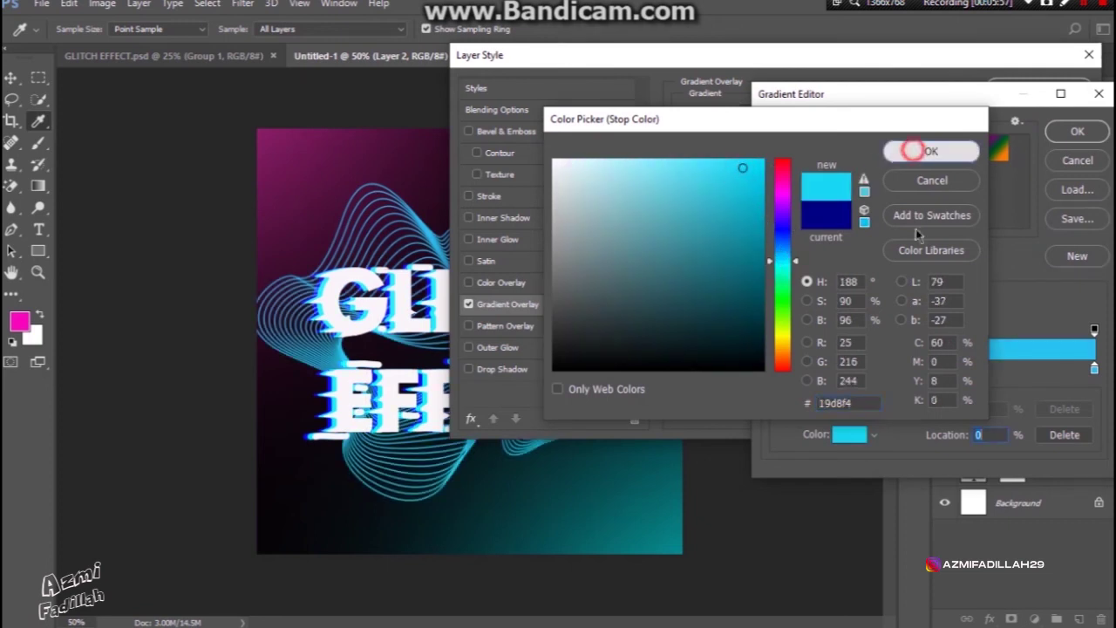
Set the overlay gradient's end colour stop to magenta (#e823b3) and apply the layer style to Layer 2.
left_click(1094, 369)
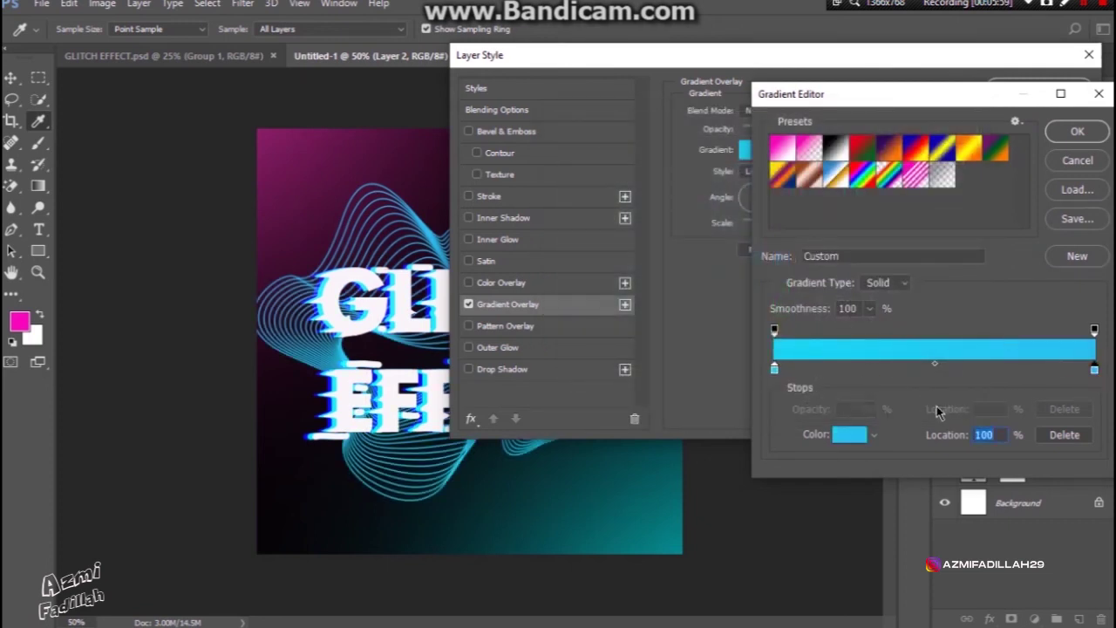
left_click(846, 435)
left_click(784, 186)
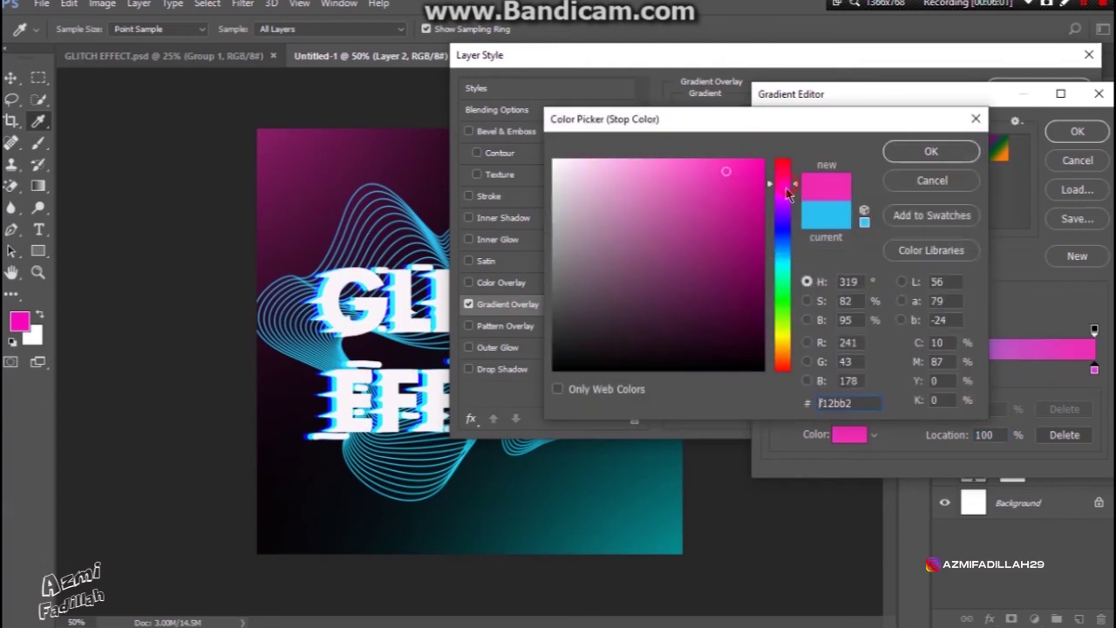
left_click_drag(786, 189, 784, 185)
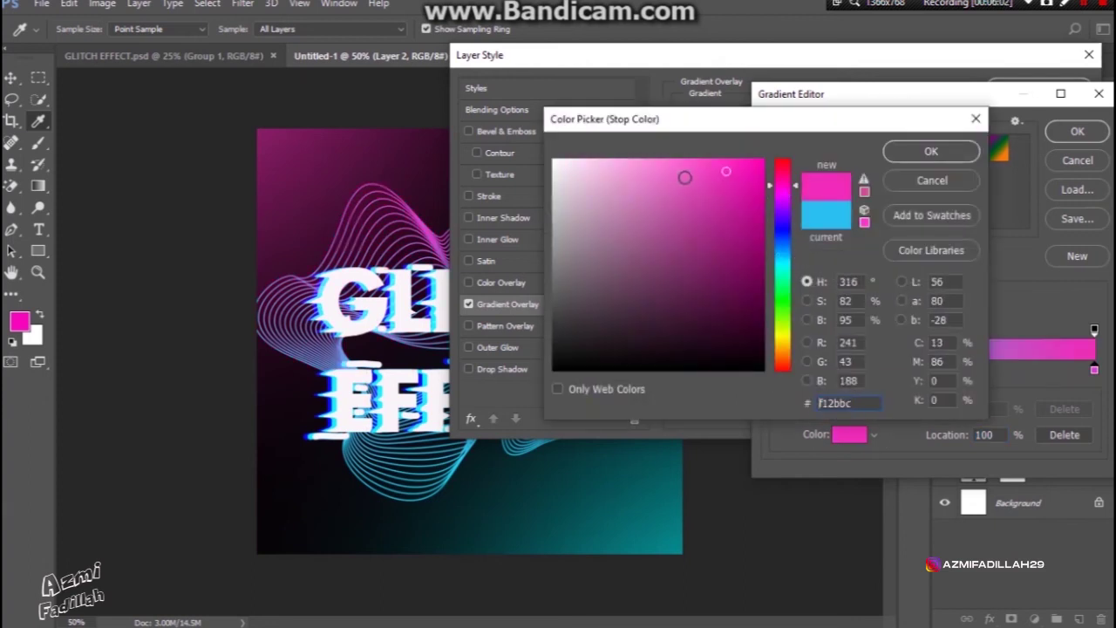
left_click(732, 178)
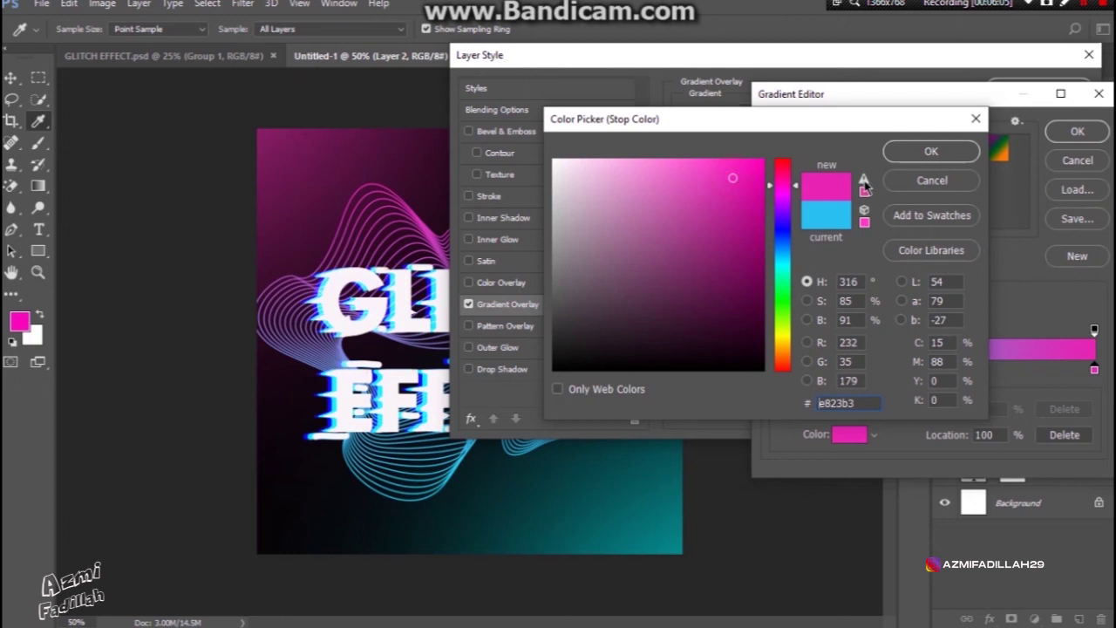
left_click(930, 151)
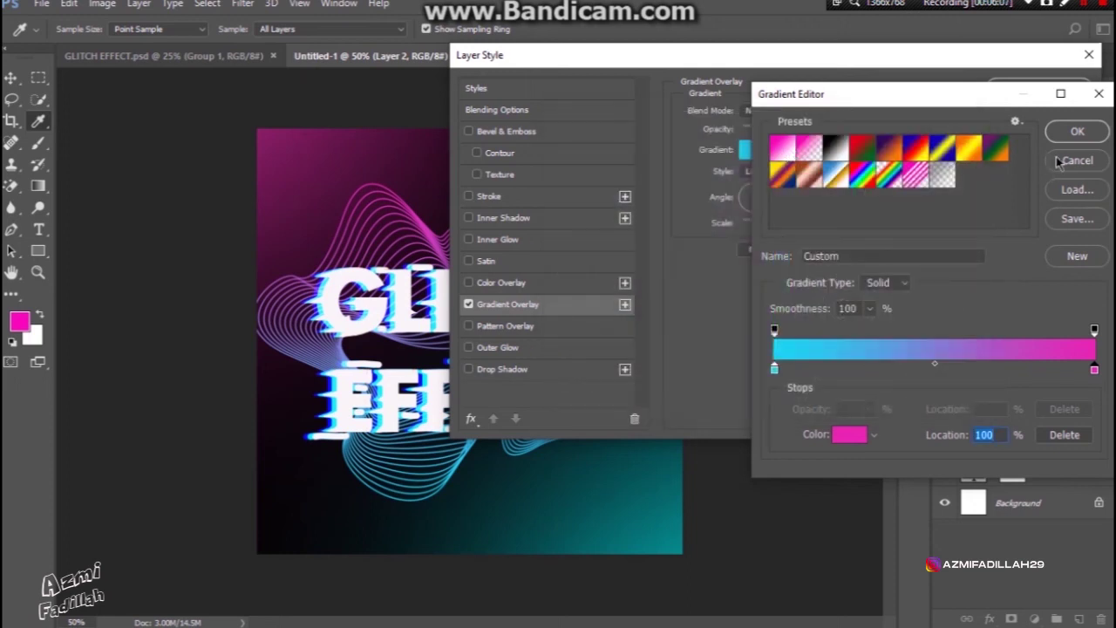
left_click(1077, 138)
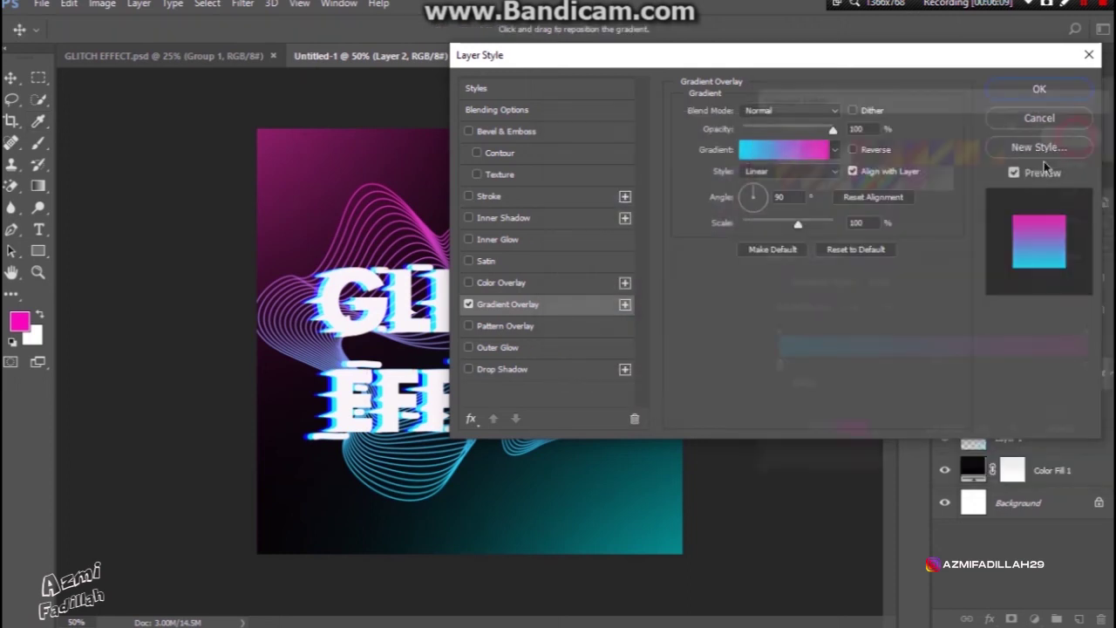
left_click(1047, 88)
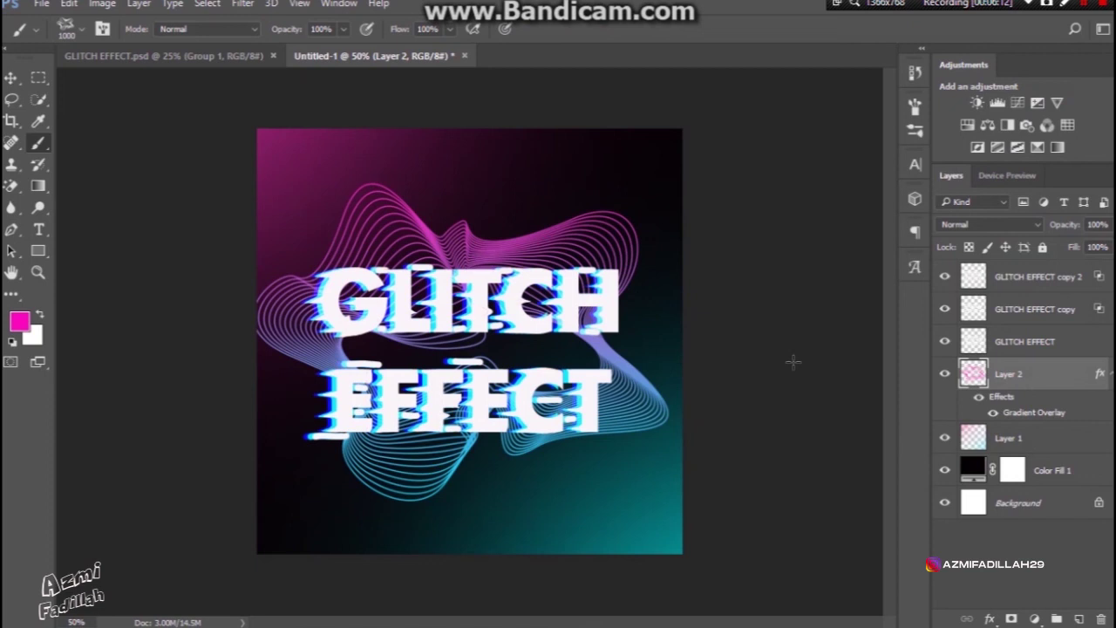
Save the document as a Photoshop file named GLITCH EFFECT2 in the azmi folder.
left_click(49, 8)
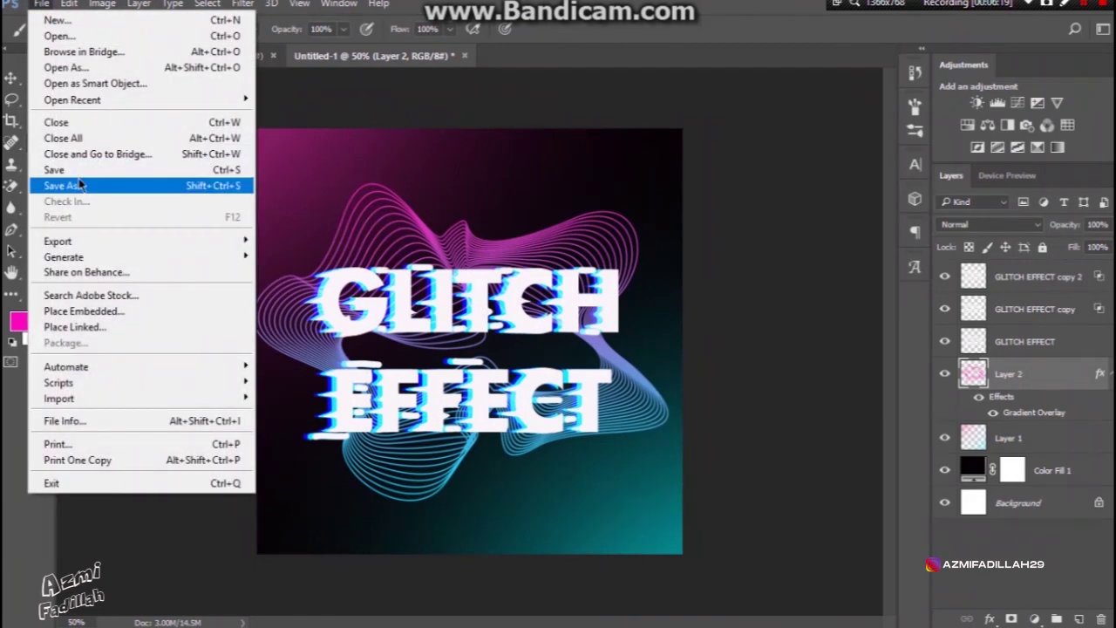
left_click(76, 170)
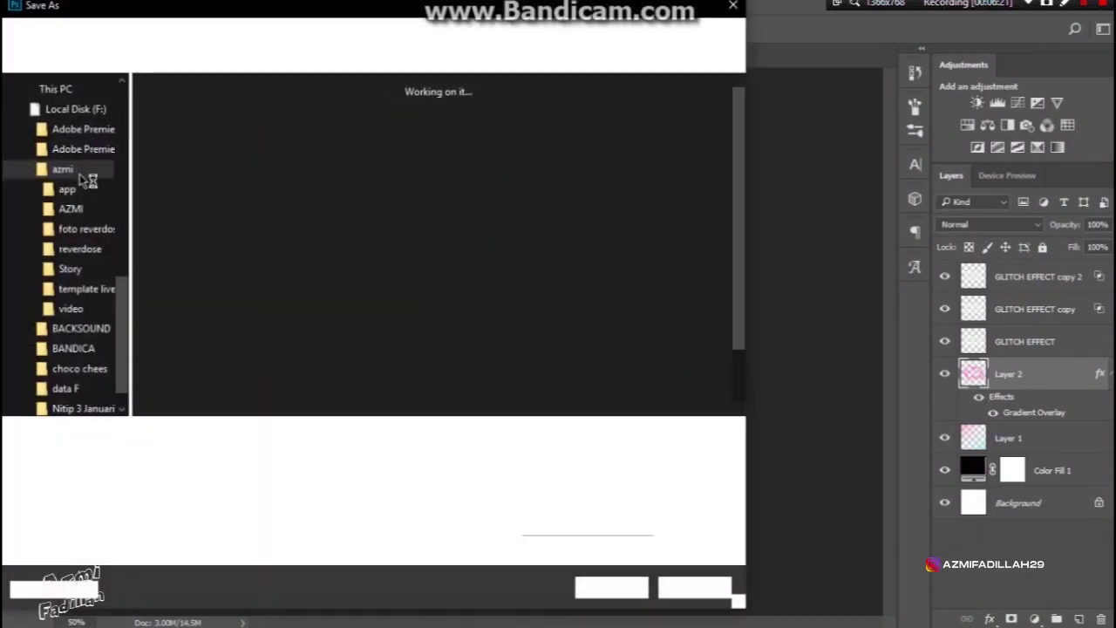
type("GLITCH E")
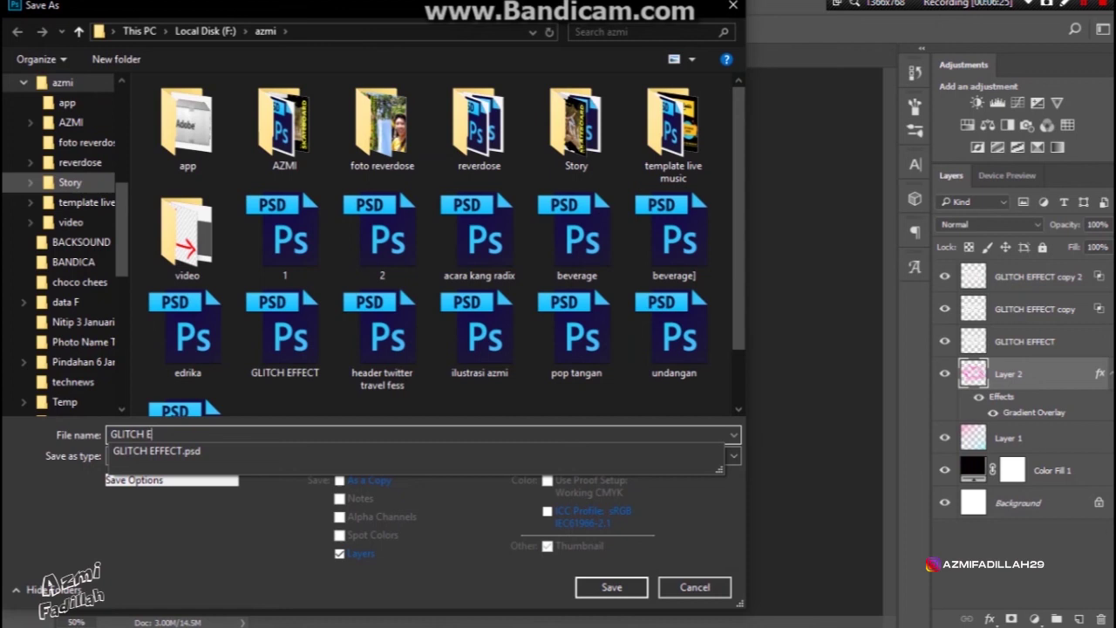
key("Return")
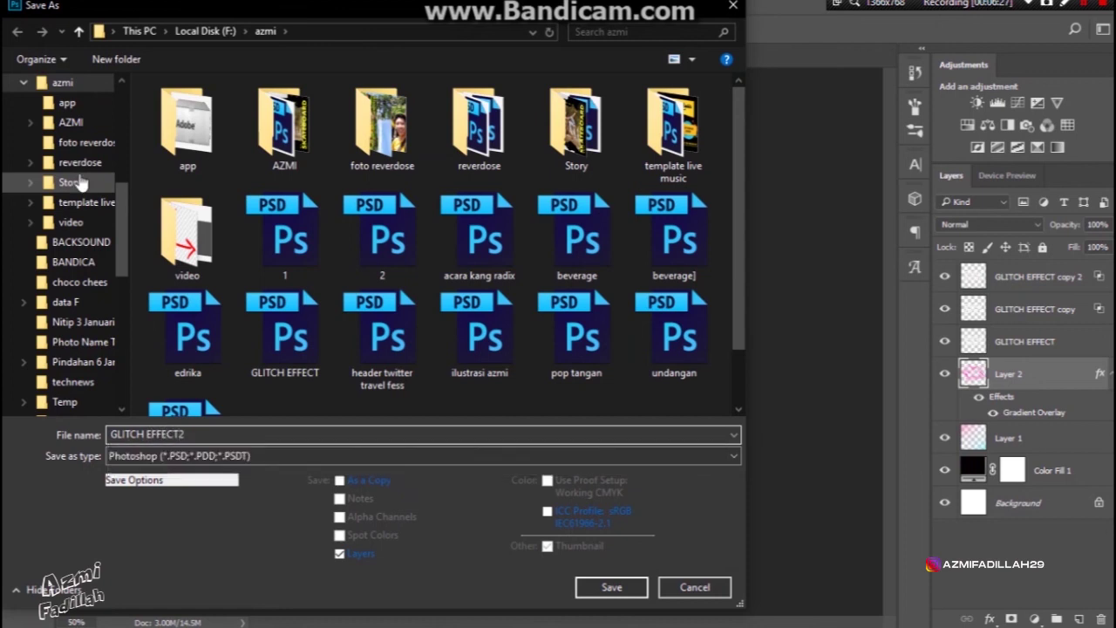
key("Return")
key("Return")
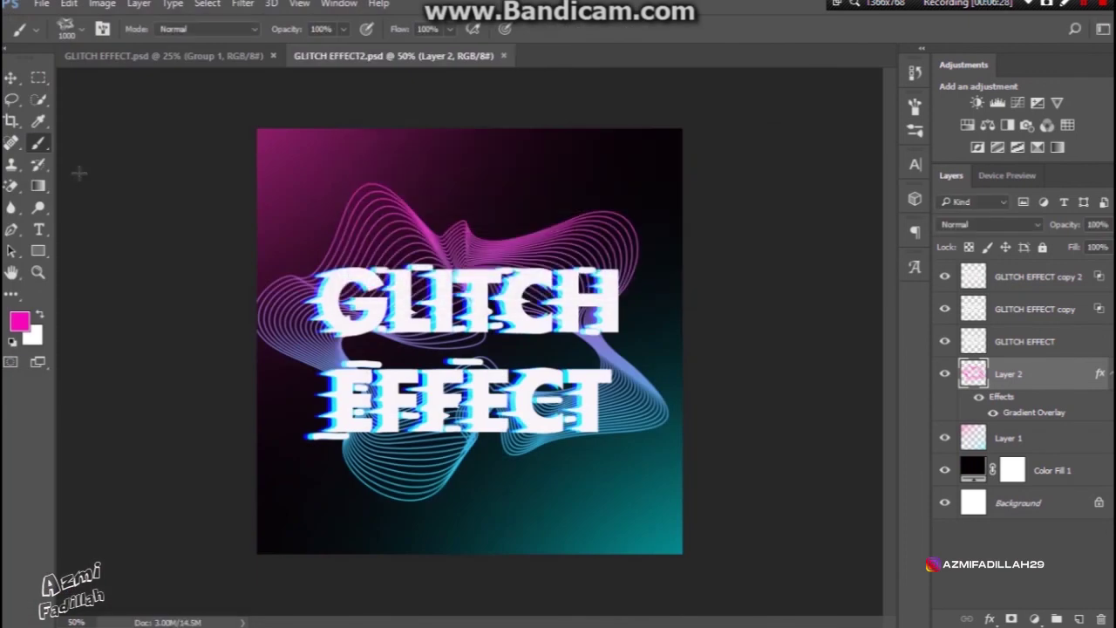